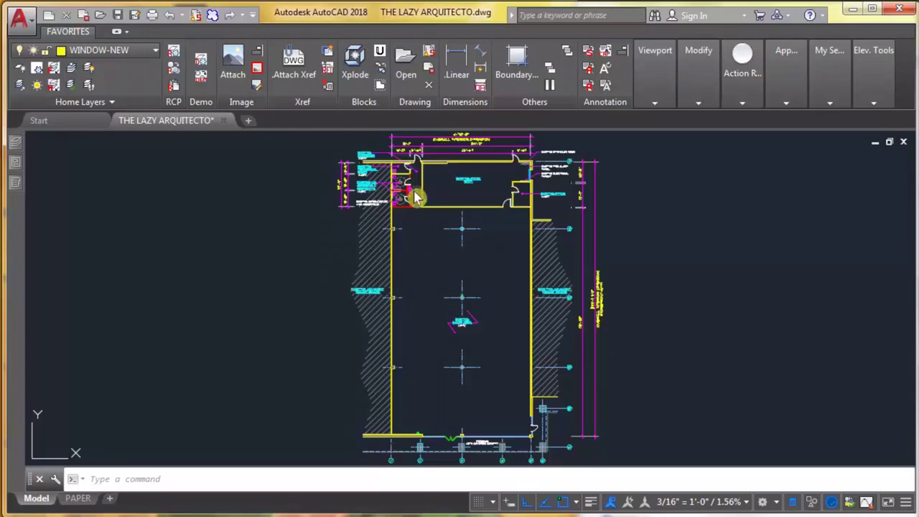
Zoom and pan the plan to the right-hand door on the stock room's south wall.
{"action": "scroll", "coordinate": [437, 204], "scroll_direction": "up", "scroll_amount": 8}
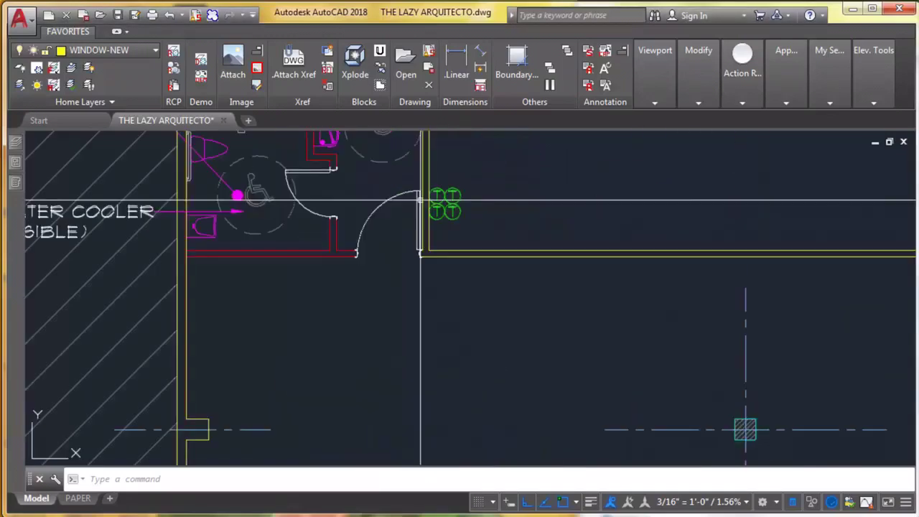
{"action": "middle_click_drag", "start_coordinate": [384, 251], "coordinate": [324, 251]}
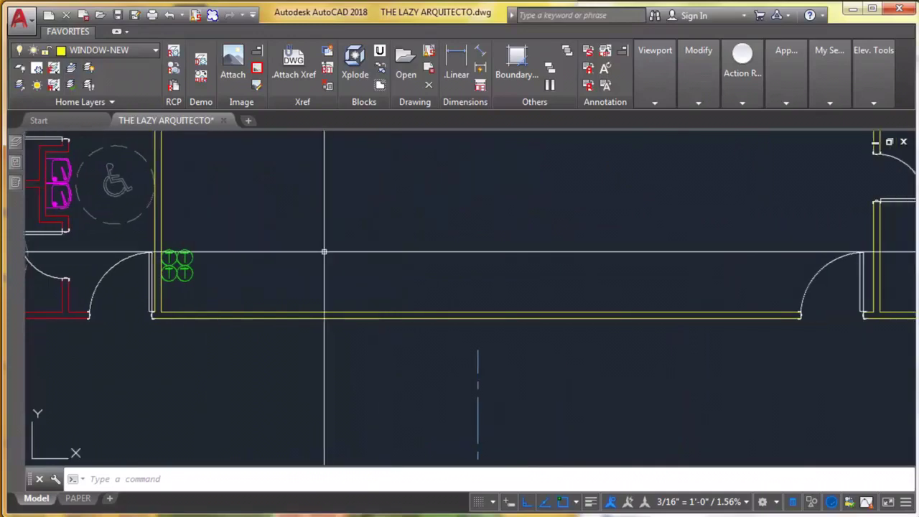
{"action": "middle_click_drag", "start_coordinate": [177, 276], "coordinate": [136, 289]}
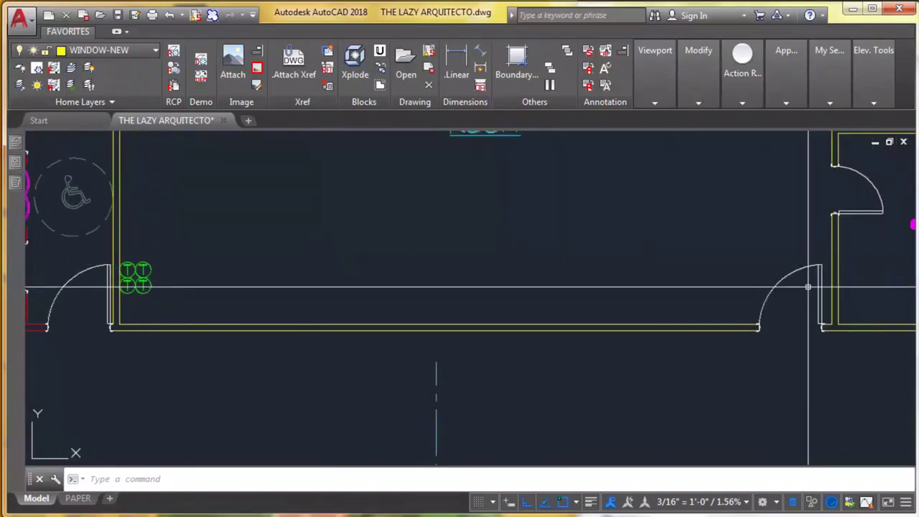
{"action": "mouse_move", "coordinate": [784, 277]}
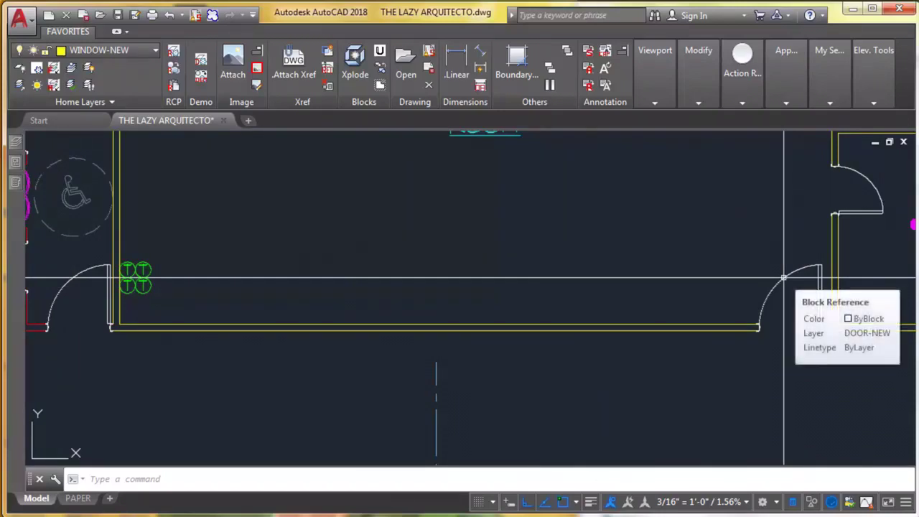
Open the right-hand door block with Edit Block In-place.
{"action": "left_click", "coordinate": [784, 278]}
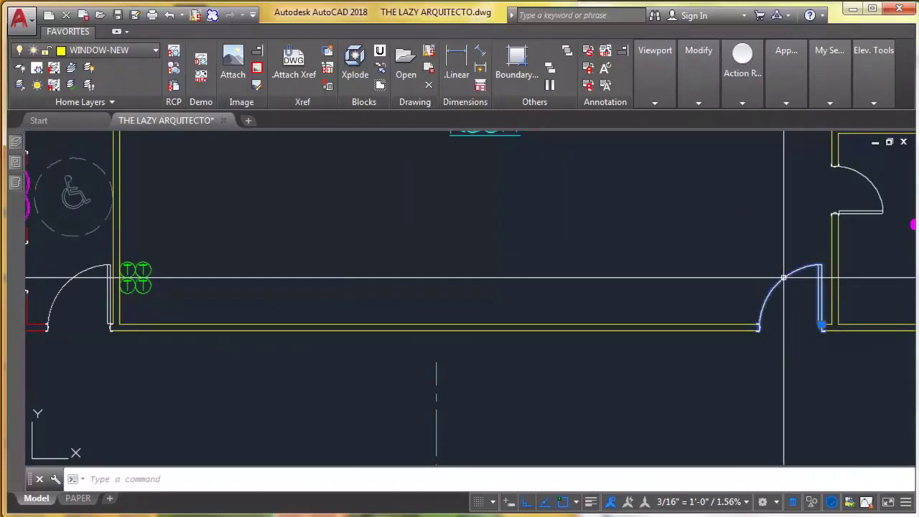
{"action": "right_click", "coordinate": [783, 277]}
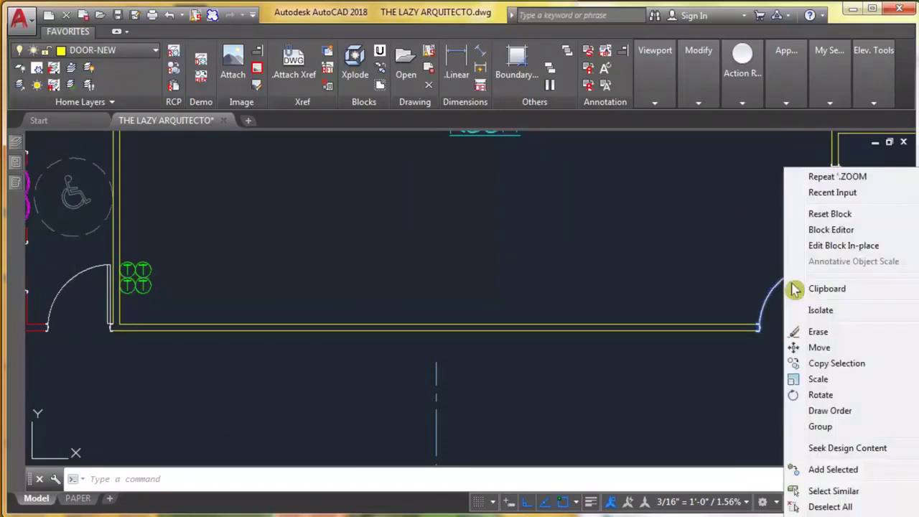
{"action": "left_click", "coordinate": [832, 246]}
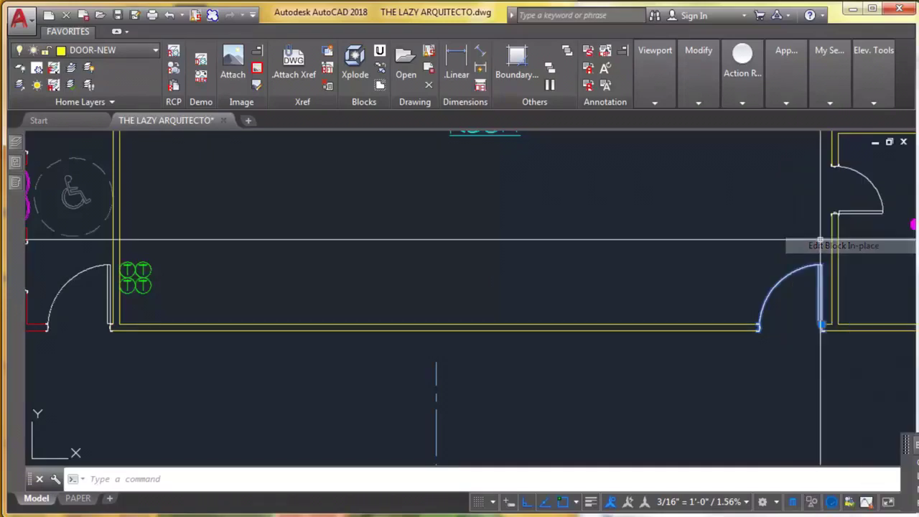
{"action": "right_click", "coordinate": [819, 252]}
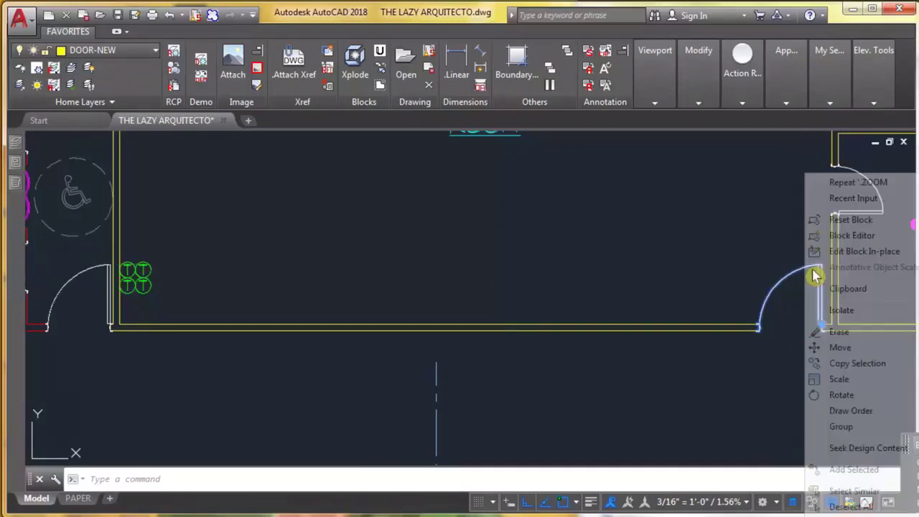
{"action": "left_click", "coordinate": [848, 253]}
{"action": "left_click", "coordinate": [438, 370]}
Rotate the door leaf 45° about the door jamb corner.
{"action": "scroll", "coordinate": [766, 306], "scroll_direction": "up", "scroll_amount": 7}
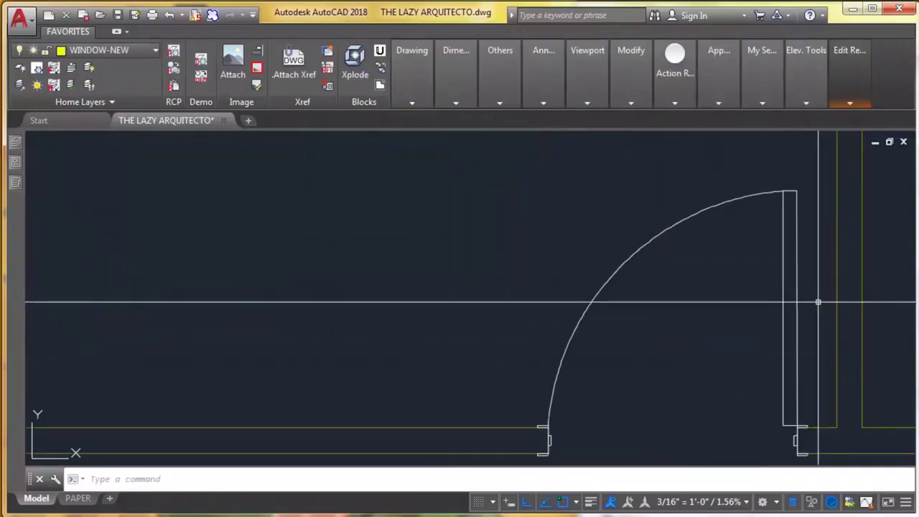
{"action": "type", "text": "r"}
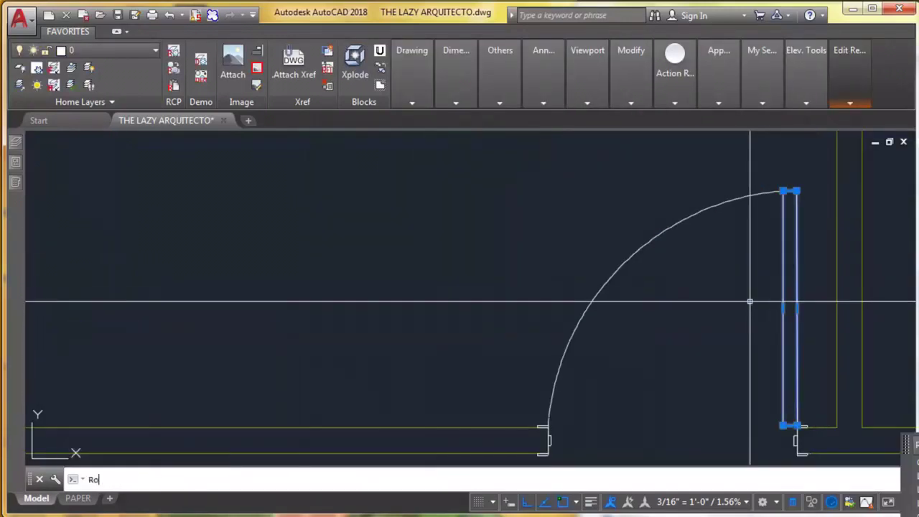
{"action": "type", "text": "o"}
{"action": "key", "text": "Return"}
{"action": "scroll", "coordinate": [787, 425], "scroll_direction": "up", "scroll_amount": 5}
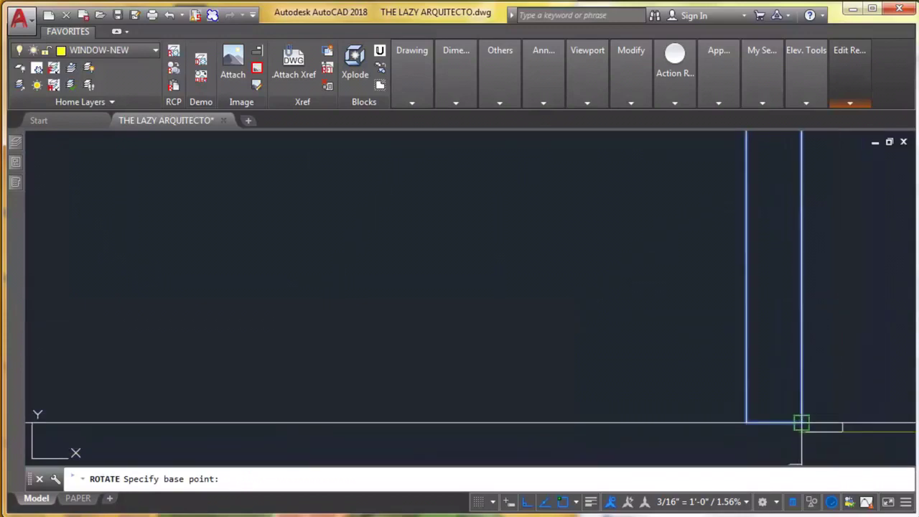
{"action": "left_click", "coordinate": [801, 424]}
{"action": "type", "text": "4"}
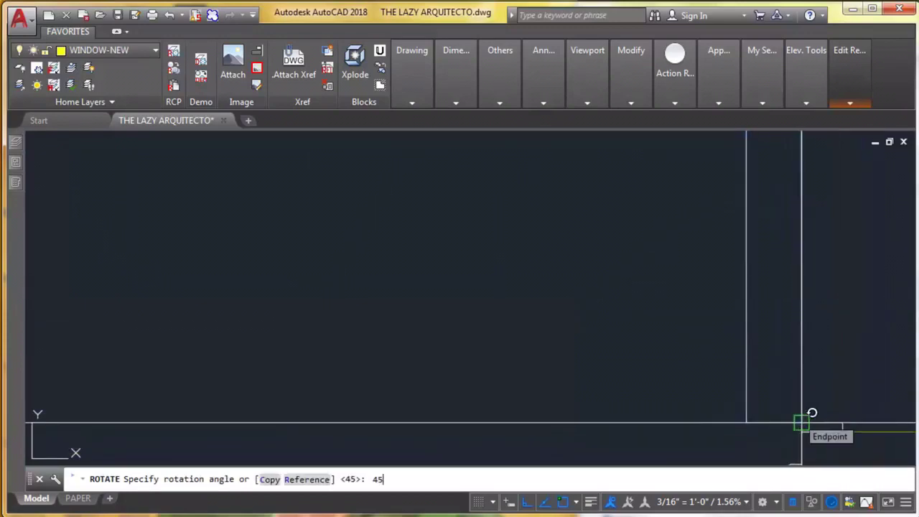
{"action": "type", "text": "5"}
{"action": "key", "text": "Return"}
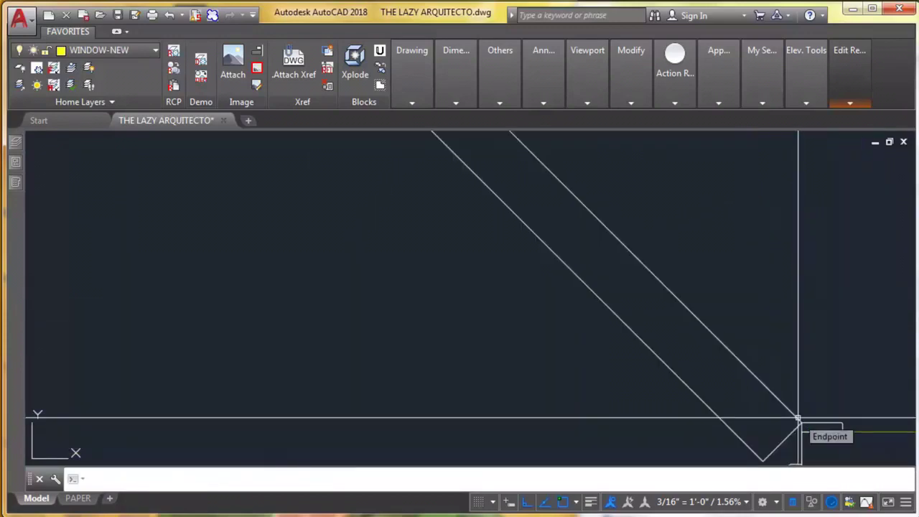
Stretch and trim the swing arc to match the leaf, then save the block changes.
{"action": "scroll", "coordinate": [314, 277], "scroll_direction": "down", "scroll_amount": 5}
{"action": "scroll", "coordinate": [303, 226], "scroll_direction": "up", "scroll_amount": 3}
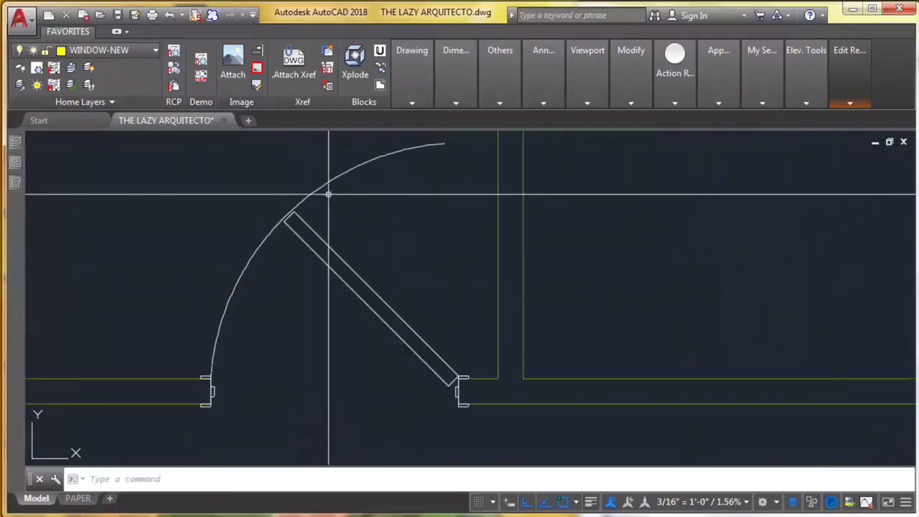
{"action": "left_click", "coordinate": [325, 181]}
{"action": "scroll", "coordinate": [285, 211], "scroll_direction": "up", "scroll_amount": 3}
{"action": "left_click", "coordinate": [278, 237]}
{"action": "left_click", "coordinate": [273, 252]}
{"action": "scroll", "coordinate": [312, 280], "scroll_direction": "down", "scroll_amount": 4}
{"action": "type", "text": "tr"}
{"action": "key", "text": "Return"}
{"action": "key", "text": "Return"}
{"action": "key", "text": "Escape"}
{"action": "mouse_move", "coordinate": [846, 86]}
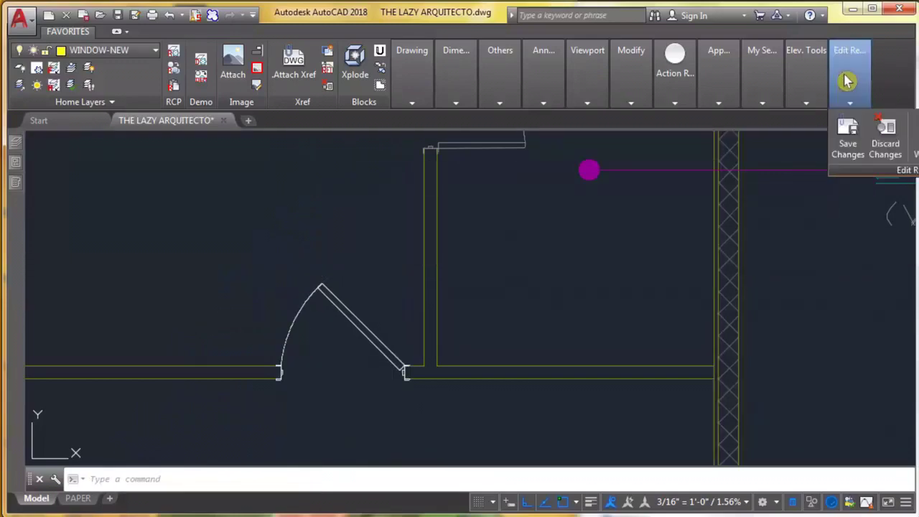
{"action": "left_click", "coordinate": [847, 138]}
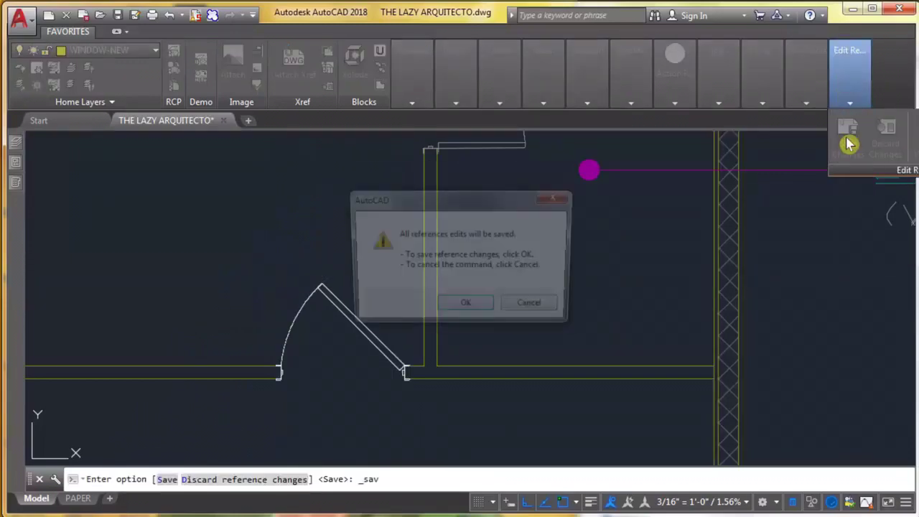
Confirm saving the reference edits and pan around to view both stock room doors.
{"action": "left_click", "coordinate": [466, 308]}
{"action": "scroll", "coordinate": [481, 318], "scroll_direction": "down", "scroll_amount": 3}
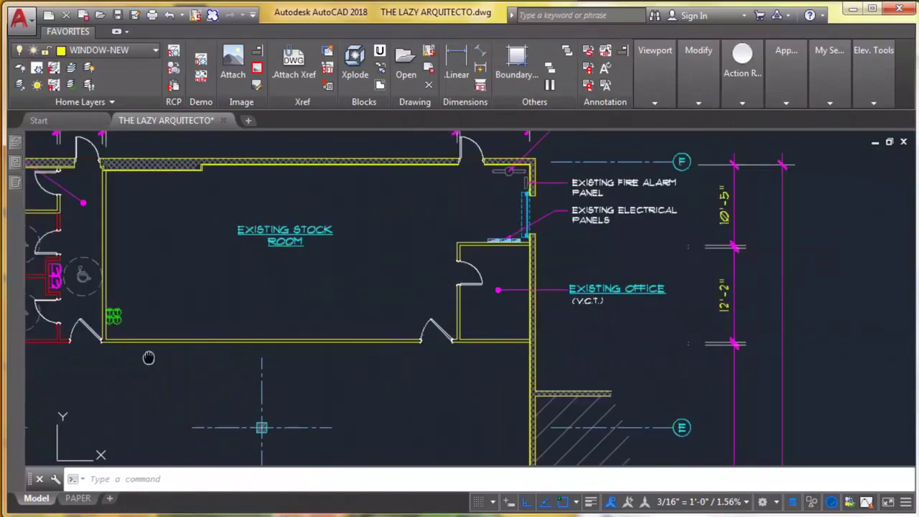
{"action": "scroll", "coordinate": [222, 359], "scroll_direction": "up", "scroll_amount": 3}
{"action": "middle_click_drag", "start_coordinate": [292, 349], "coordinate": [238, 356]}
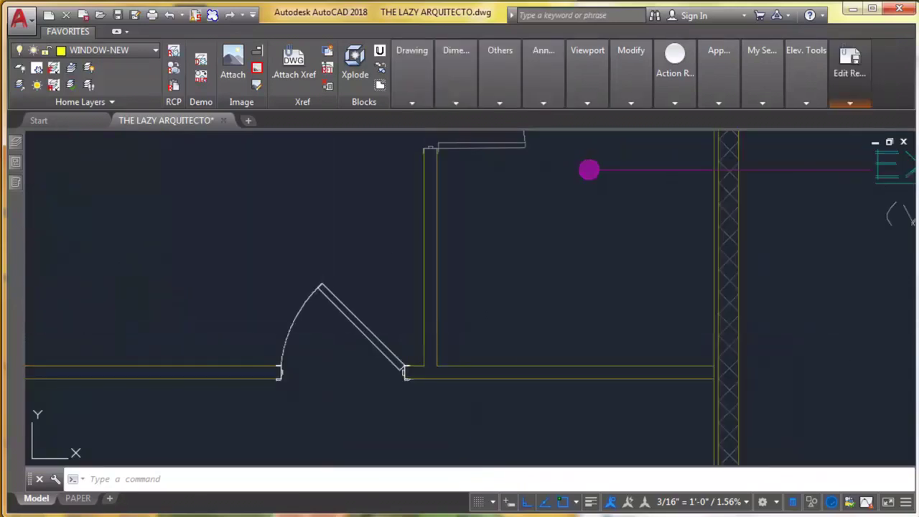
{"action": "scroll", "coordinate": [327, 330], "scroll_direction": "up", "scroll_amount": 3}
{"action": "scroll", "coordinate": [327, 330], "scroll_direction": "down", "scroll_amount": 1}
{"action": "scroll", "coordinate": [327, 331], "scroll_direction": "up", "scroll_amount": 2}
{"action": "scroll", "coordinate": [326, 330], "scroll_direction": "down", "scroll_amount": 2}
{"action": "scroll", "coordinate": [327, 330], "scroll_direction": "down", "scroll_amount": 5}
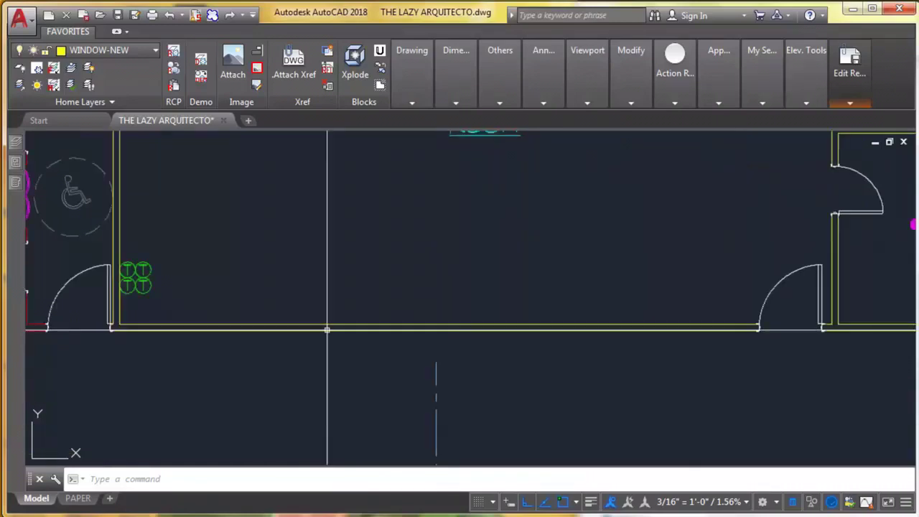
{"action": "mouse_move", "coordinate": [345, 306]}
{"action": "middle_mouse_down"}
{"action": "mouse_move", "coordinate": [344, 351]}
{"action": "mouse_move", "coordinate": [355, 367]}
{"action": "middle_mouse_up"}
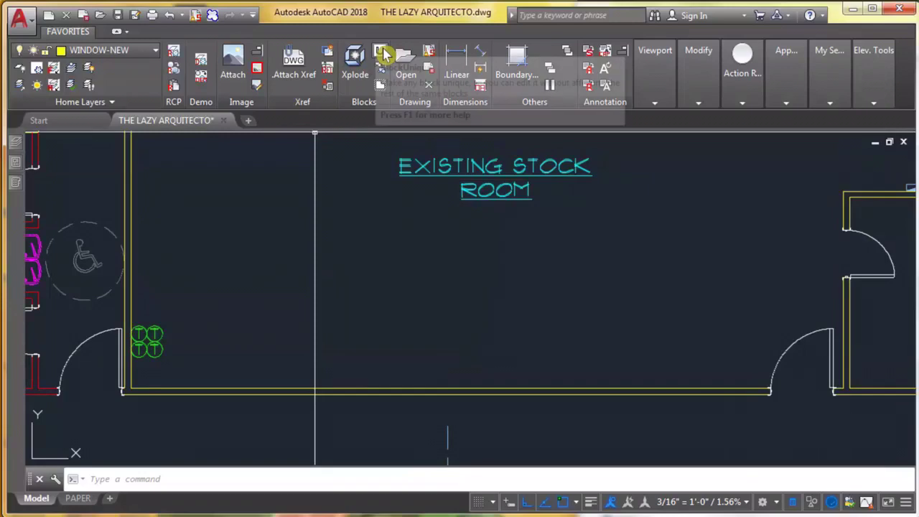
Start making one door copy unique and open it with Edit Block In-place.
{"action": "left_click", "coordinate": [383, 53]}
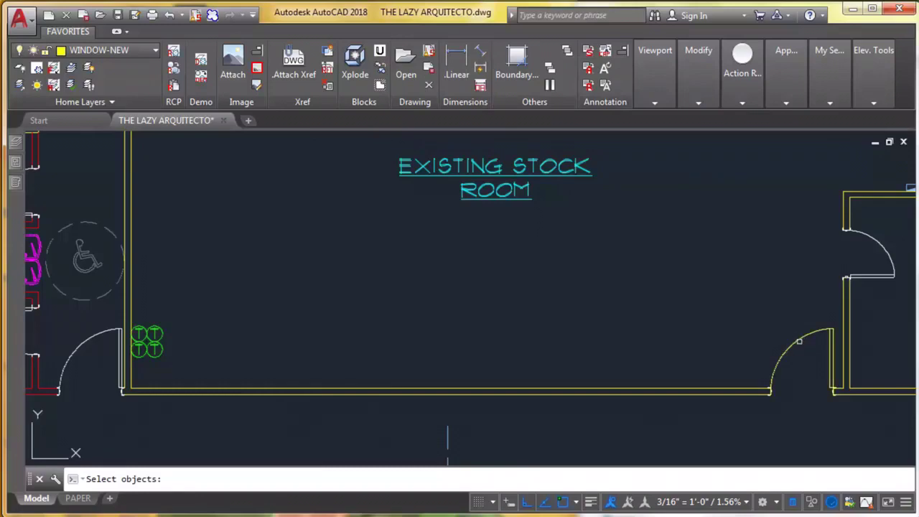
{"action": "type", "text": "r"}
{"action": "key", "text": "Return"}
{"action": "key", "text": "Return"}
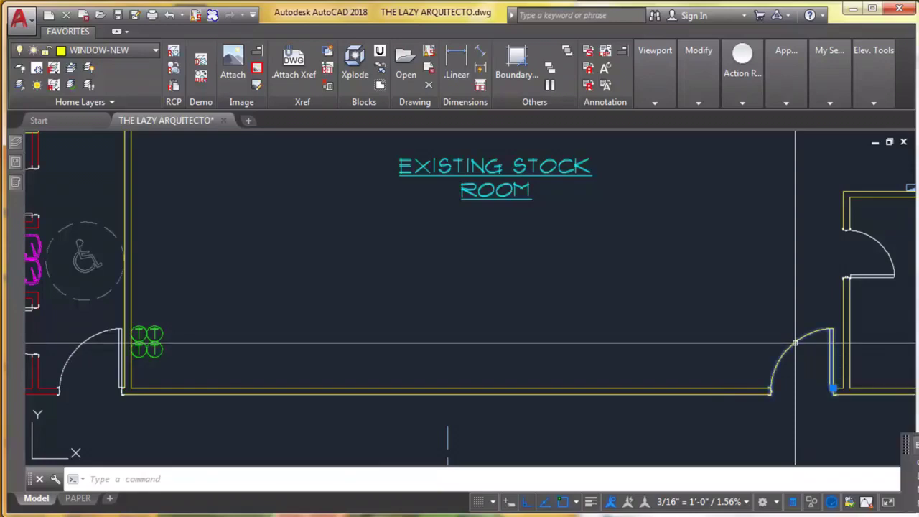
{"action": "right_click", "coordinate": [796, 344]}
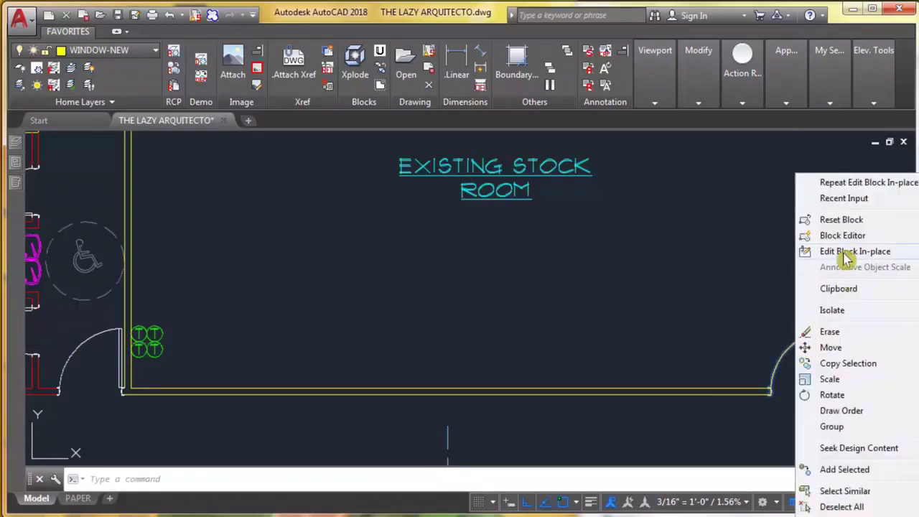
{"action": "left_click", "coordinate": [855, 251]}
{"action": "left_click", "coordinate": [464, 369]}
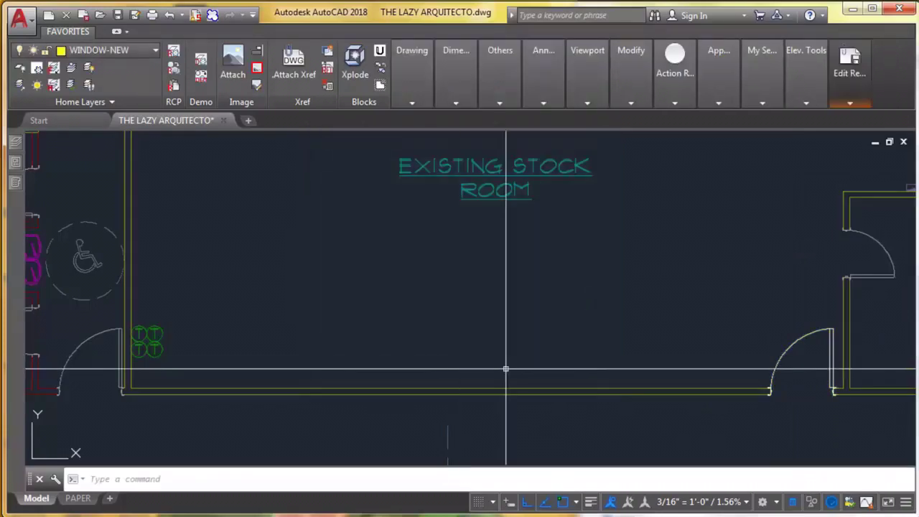
Window-select the door leaf and rotate it 45° about its base.
{"action": "scroll", "coordinate": [831, 374], "scroll_direction": "up", "scroll_amount": 5}
{"action": "left_click", "coordinate": [817, 368]}
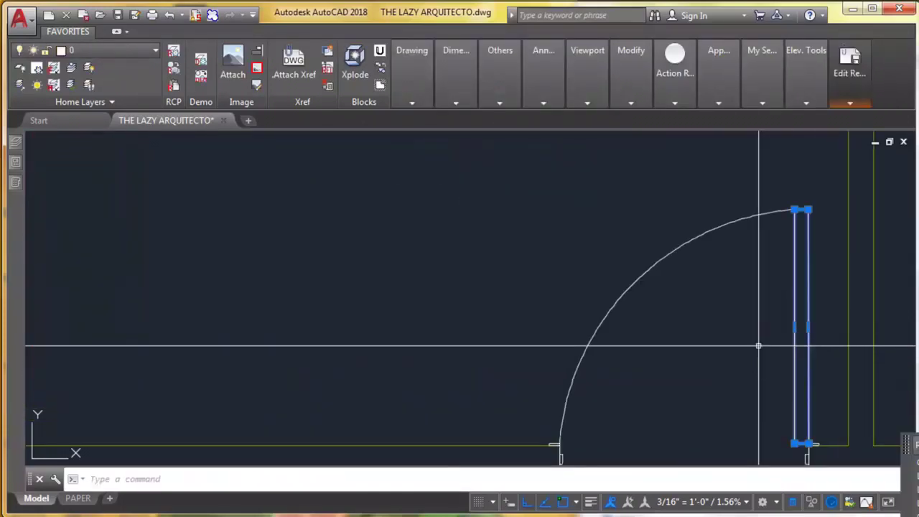
{"action": "left_click", "coordinate": [760, 345]}
{"action": "type", "text": "r"}
{"action": "key", "text": "Return"}
{"action": "scroll", "coordinate": [848, 451], "scroll_direction": "up", "scroll_amount": 6}
{"action": "left_click", "coordinate": [669, 420]}
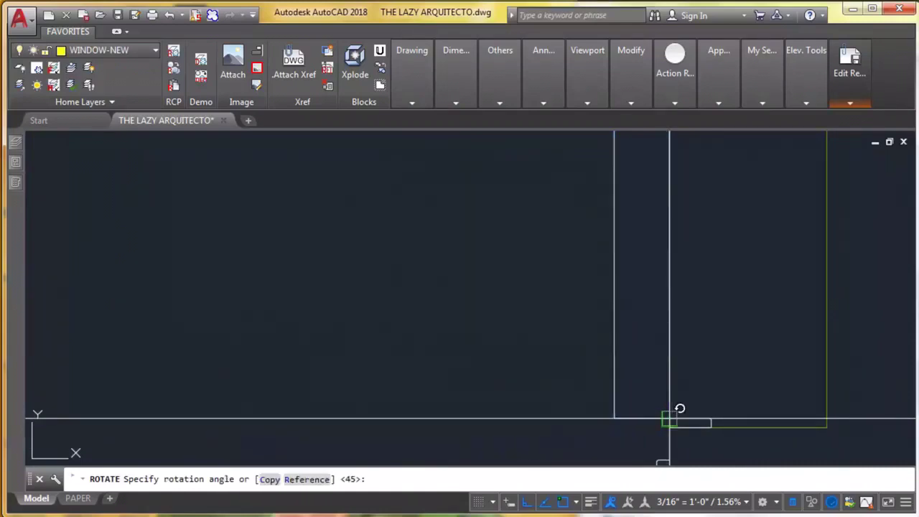
{"action": "type", "text": "45"}
{"action": "key", "text": "Return"}
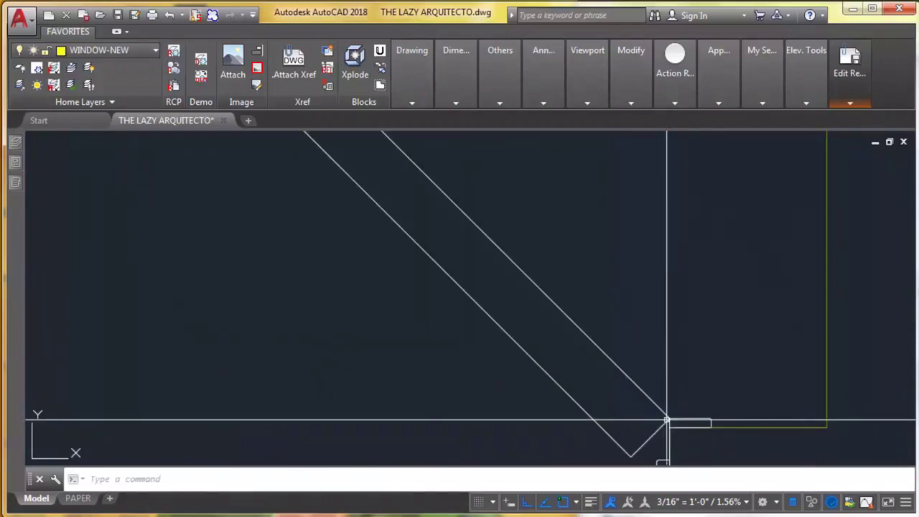
Trim the overhanging swing arc back to the door corner and save the block changes.
{"action": "scroll", "coordinate": [668, 420], "scroll_direction": "down", "scroll_amount": 4}
{"action": "left_click", "coordinate": [417, 293]}
{"action": "scroll", "coordinate": [467, 225], "scroll_direction": "up", "scroll_amount": 5}
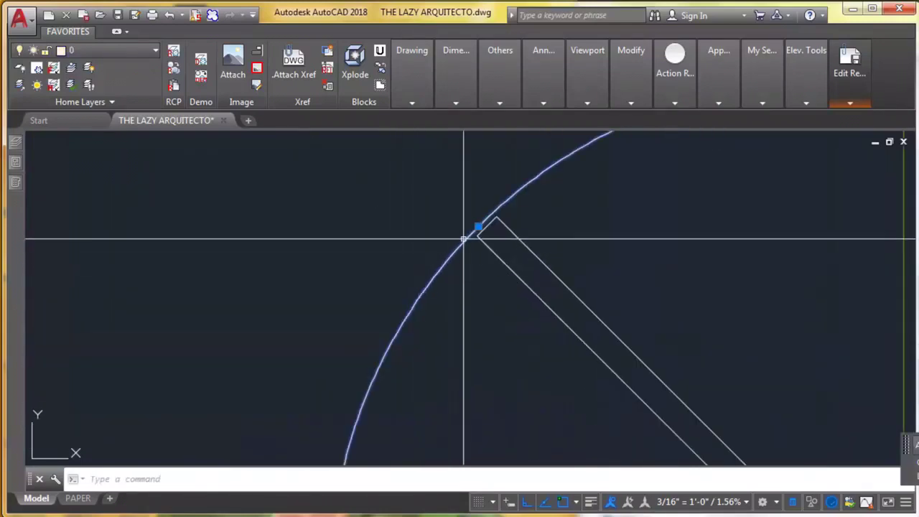
{"action": "left_click", "coordinate": [478, 227]}
{"action": "key", "text": "Escape"}
{"action": "key", "text": "Escape"}
{"action": "type", "text": "tr"}
{"action": "key", "text": "Return"}
{"action": "key", "text": "Return"}
{"action": "left_click", "coordinate": [582, 201]}
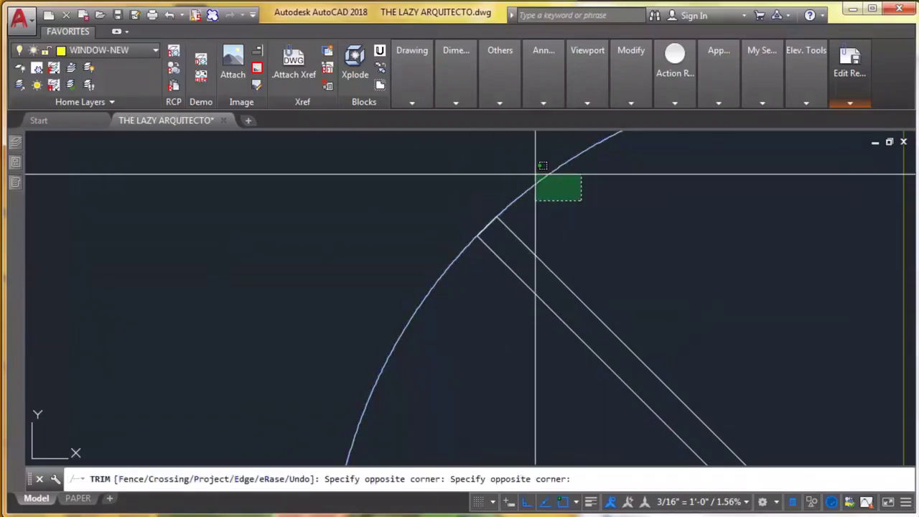
{"action": "left_click", "coordinate": [543, 165]}
{"action": "scroll", "coordinate": [484, 189], "scroll_direction": "down", "scroll_amount": 6}
{"action": "key", "text": "Return"}
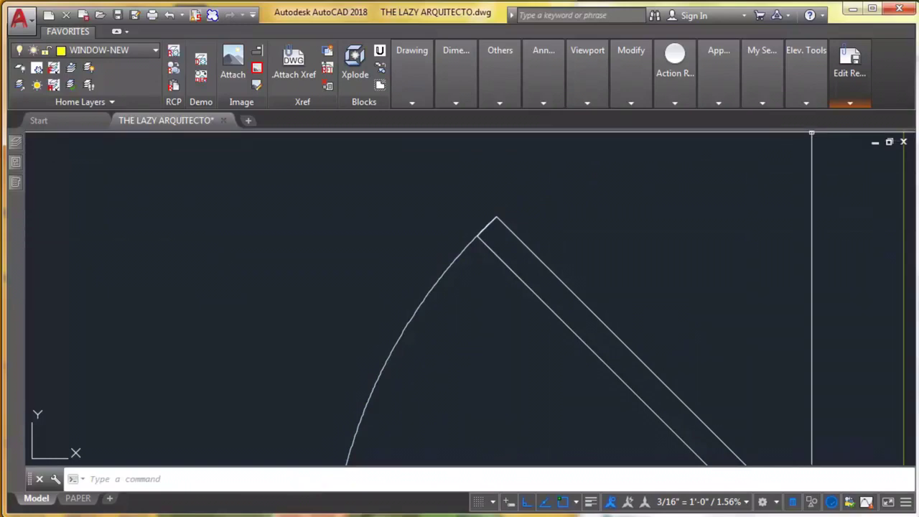
{"action": "left_click", "coordinate": [860, 95]}
{"action": "left_click", "coordinate": [847, 135]}
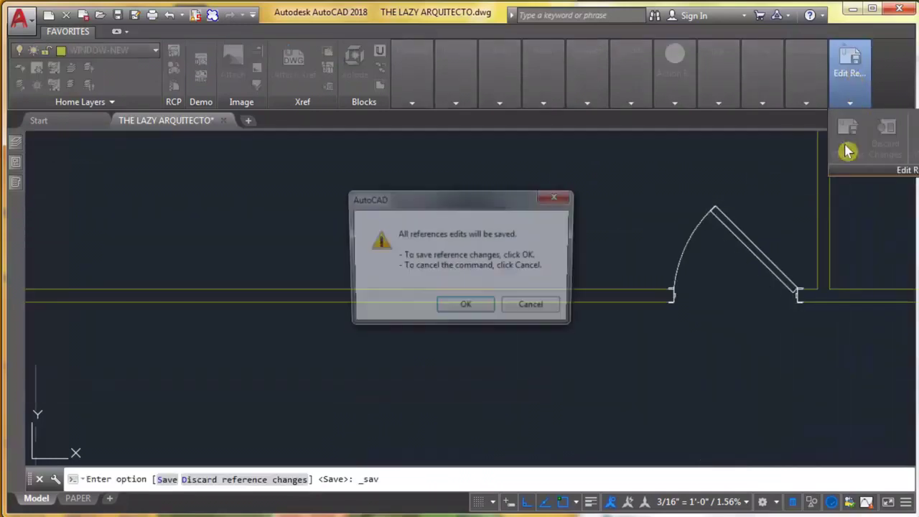
Confirm the block edits and open the Customize User Interface editor with CUI.
{"action": "left_click", "coordinate": [469, 308]}
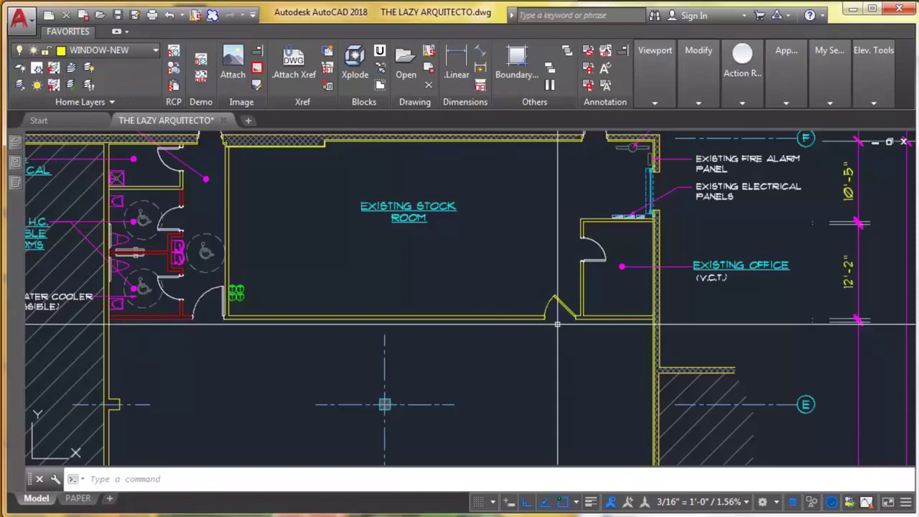
{"action": "type", "text": "CUI"}
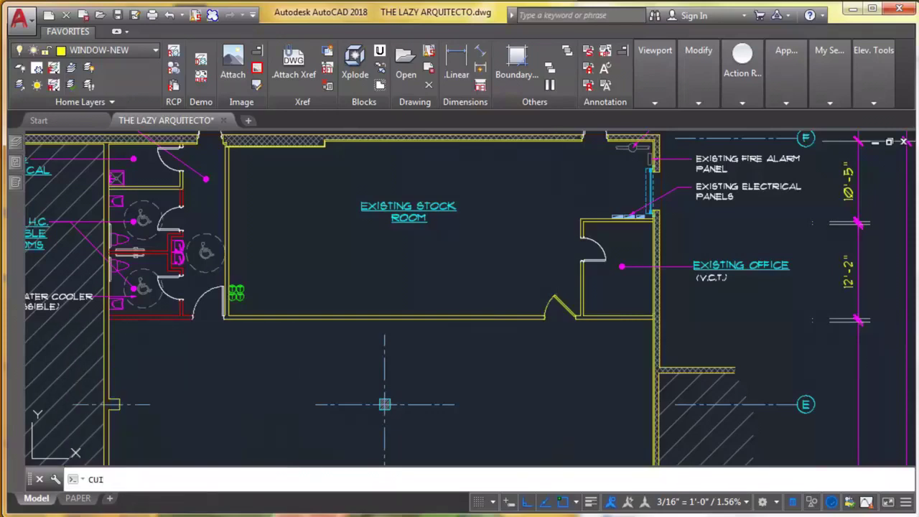
{"action": "key", "text": "Return"}
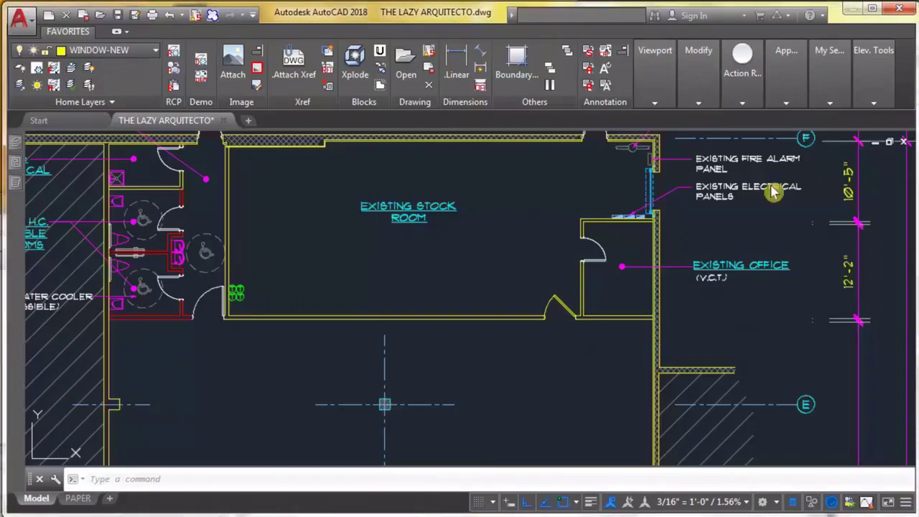
{"action": "type", "text": "cui"}
{"action": "key", "text": "Return"}
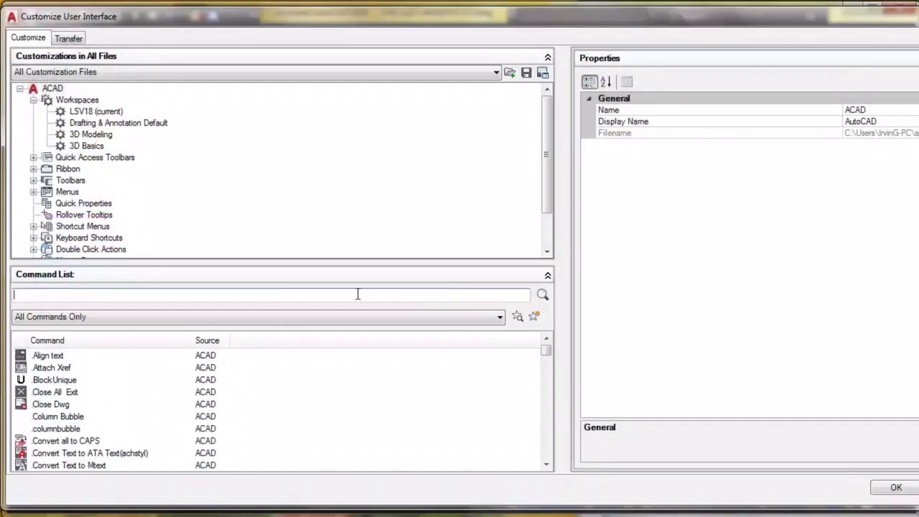
Create a new command named 'block unique' with the pasted ^C^C_flatten macro.
{"action": "left_click", "coordinate": [535, 318]}
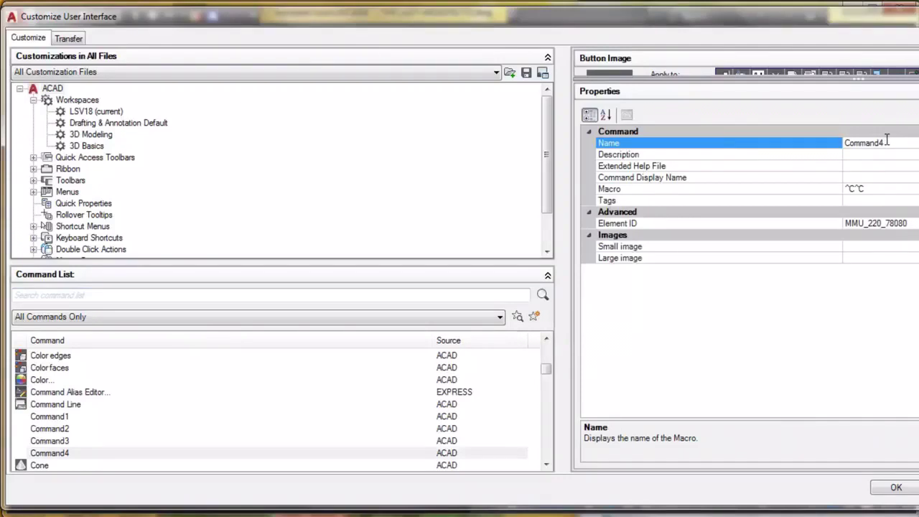
{"action": "left_click_drag", "start_coordinate": [888, 141], "coordinate": [821, 144]}
{"action": "type", "text": "block unique"}
{"action": "left_click", "coordinate": [880, 193]}
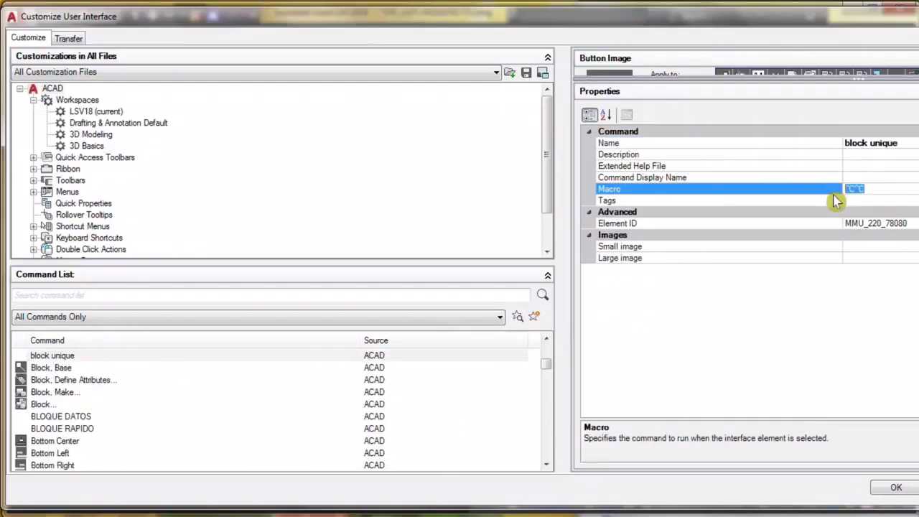
{"action": "key", "text": "ctrl+v"}
{"action": "key", "text": "Return"}
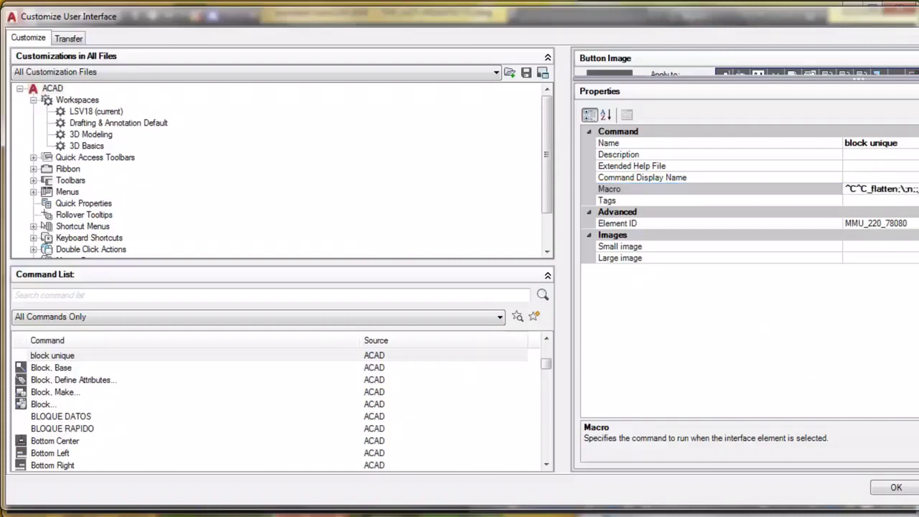
Apply the customization with OK and bring the CUI editor back up.
{"action": "left_click", "coordinate": [897, 490]}
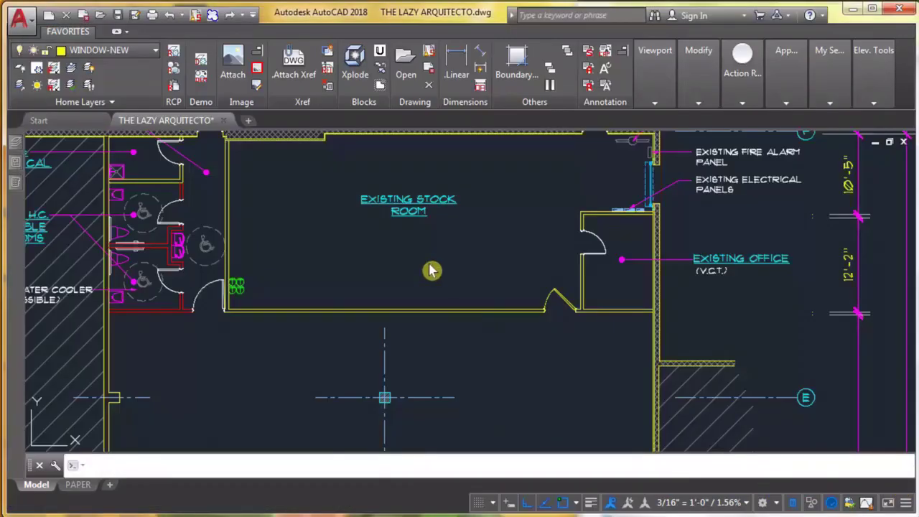
{"action": "type", "text": "cui"}
{"action": "key", "text": "Return"}
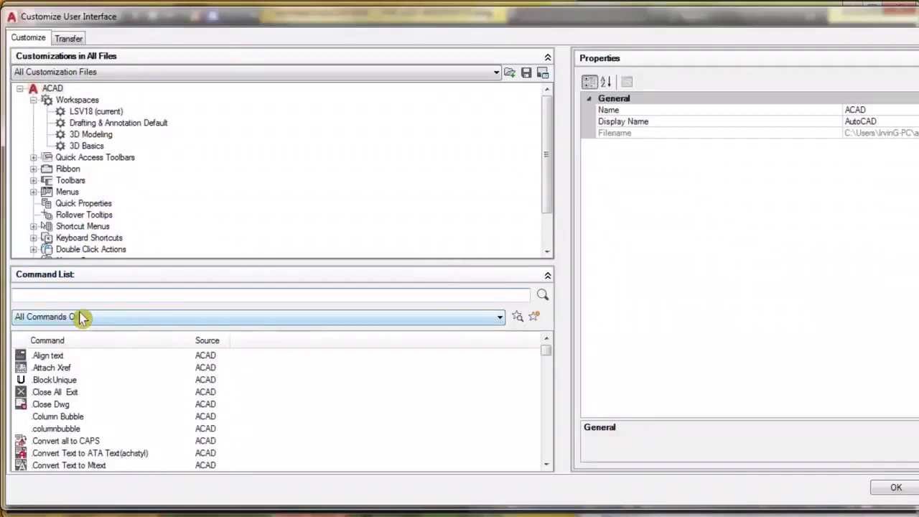
Find 'block unique' in the Command List and expand Ribbon > Panels > Drawing.
{"action": "type", "text": "bl"}
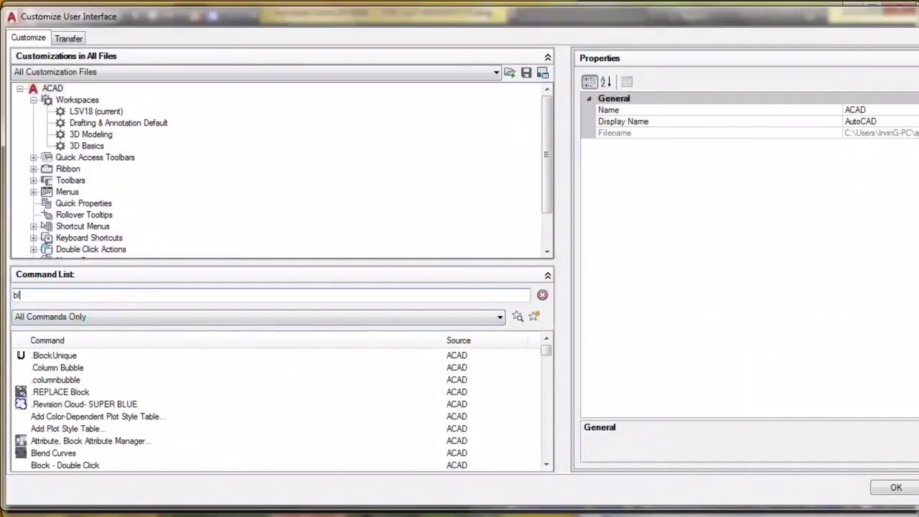
{"action": "type", "text": "ock uniq"}
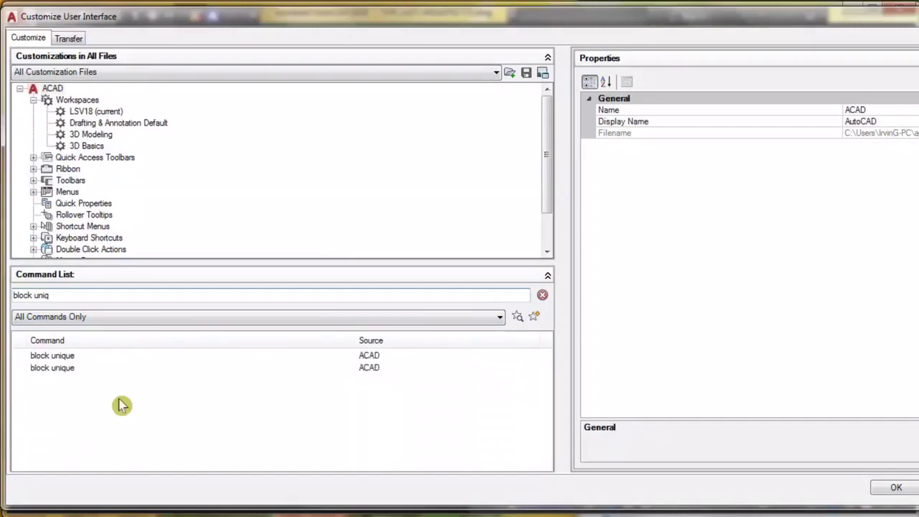
{"action": "left_click", "coordinate": [64, 358]}
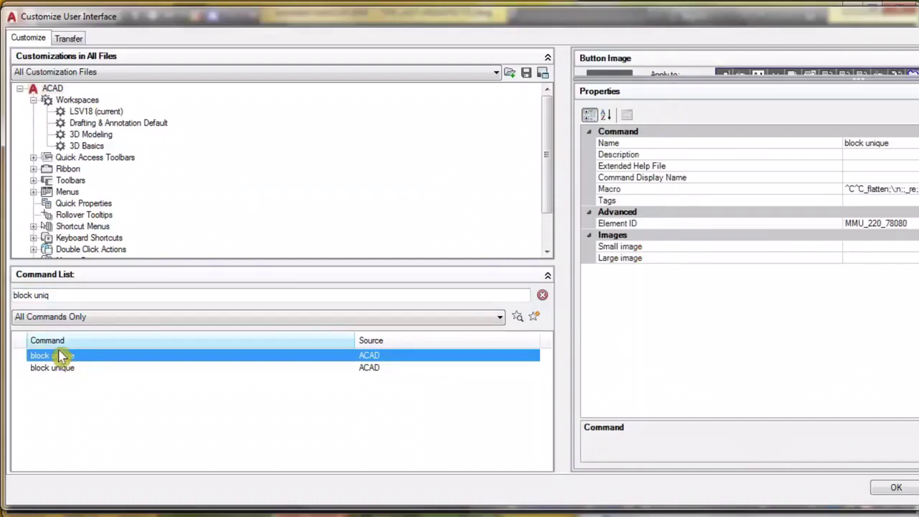
{"action": "left_click", "coordinate": [38, 180]}
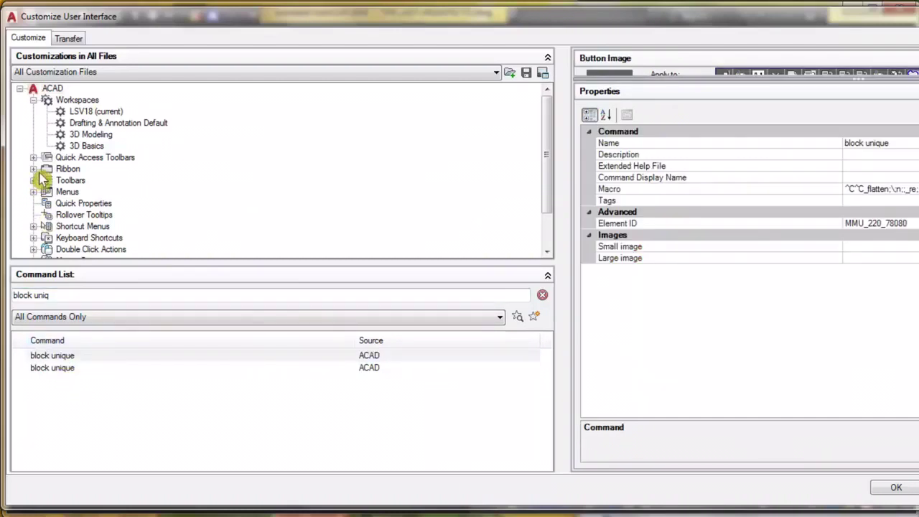
{"action": "left_click", "coordinate": [34, 171]}
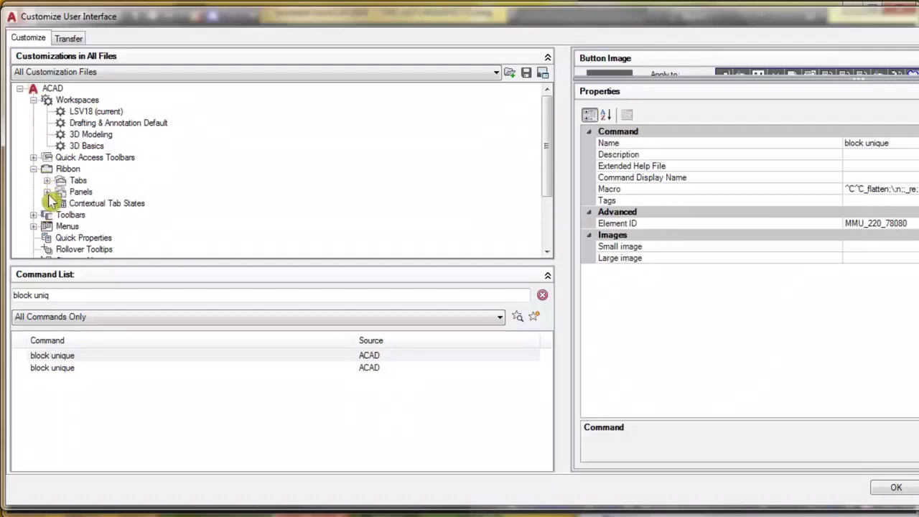
{"action": "left_click", "coordinate": [47, 192]}
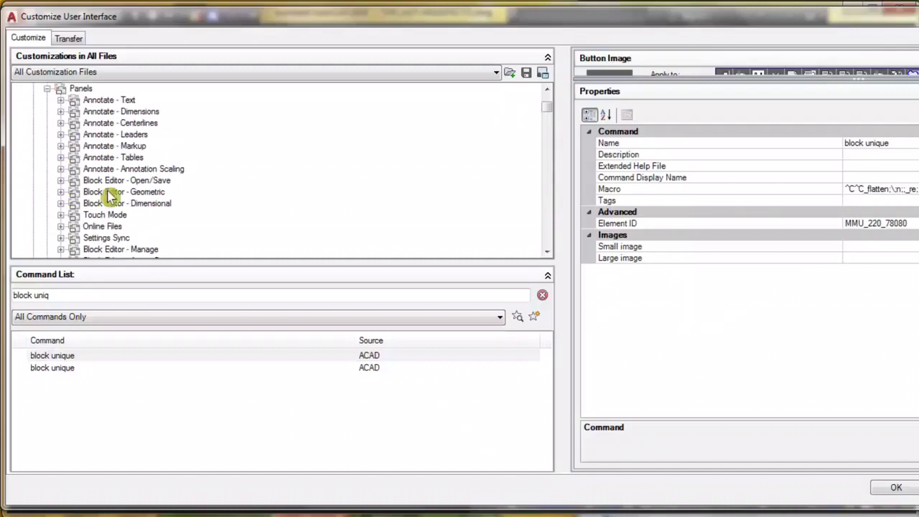
{"action": "scroll", "coordinate": [107, 195], "scroll_direction": "down", "scroll_amount": 5}
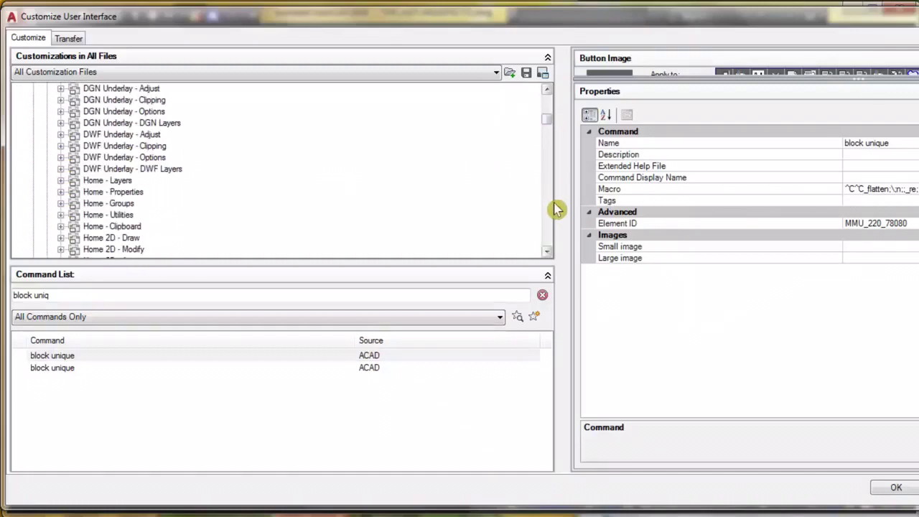
{"action": "scroll", "coordinate": [557, 209], "scroll_direction": "down", "scroll_amount": 20}
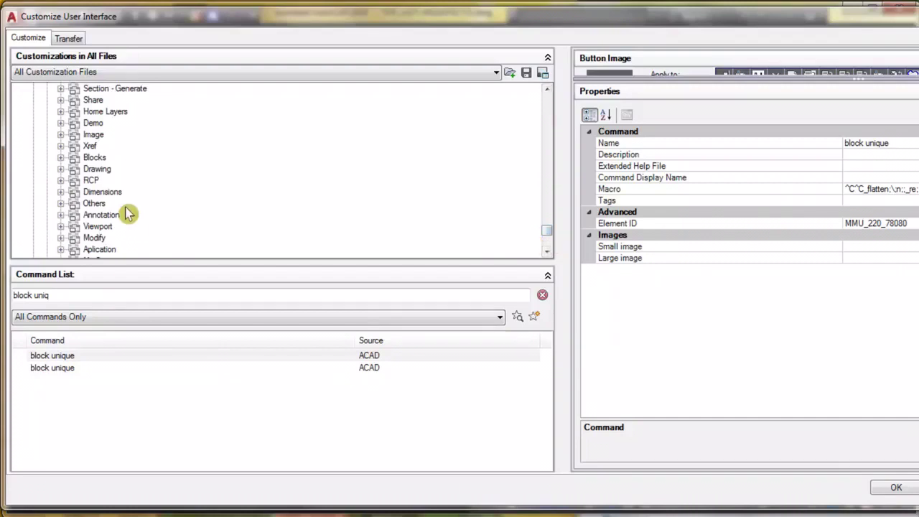
{"action": "left_click", "coordinate": [60, 169]}
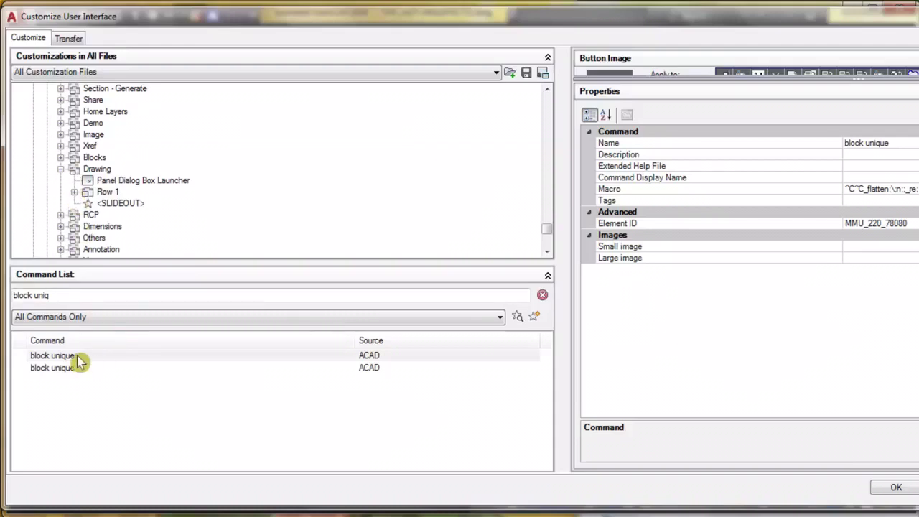
Drag block unique into the Drawing panel's Row 1 and apply the changes.
{"action": "mouse_move", "coordinate": [80, 358]}
{"action": "left_mouse_down"}
{"action": "mouse_move", "coordinate": [49, 359]}
{"action": "mouse_move", "coordinate": [18, 316]}
{"action": "mouse_move", "coordinate": [21, 220]}
{"action": "mouse_move", "coordinate": [65, 120]}
{"action": "mouse_move", "coordinate": [93, 93]}
{"action": "mouse_move", "coordinate": [100, 142]}
{"action": "mouse_move", "coordinate": [117, 121]}
{"action": "left_mouse_up"}
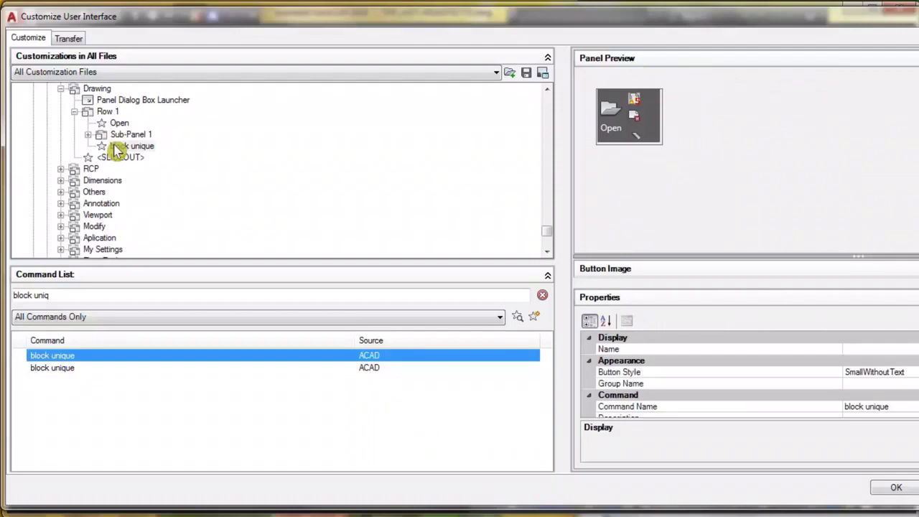
{"action": "left_click", "coordinate": [897, 488]}
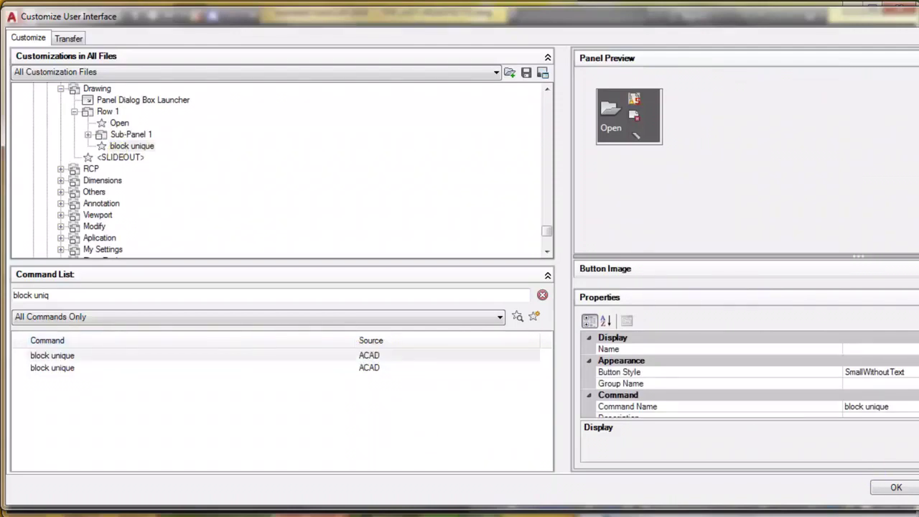
{"action": "left_click", "coordinate": [893, 489]}
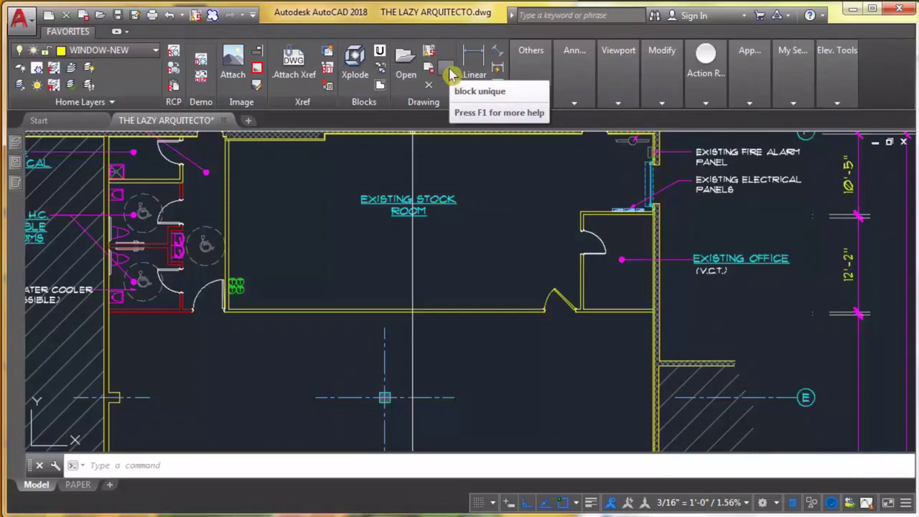
Delete the door at the office wall opening, then grip-select the door by the restrooms.
{"action": "left_click", "coordinate": [558, 294]}
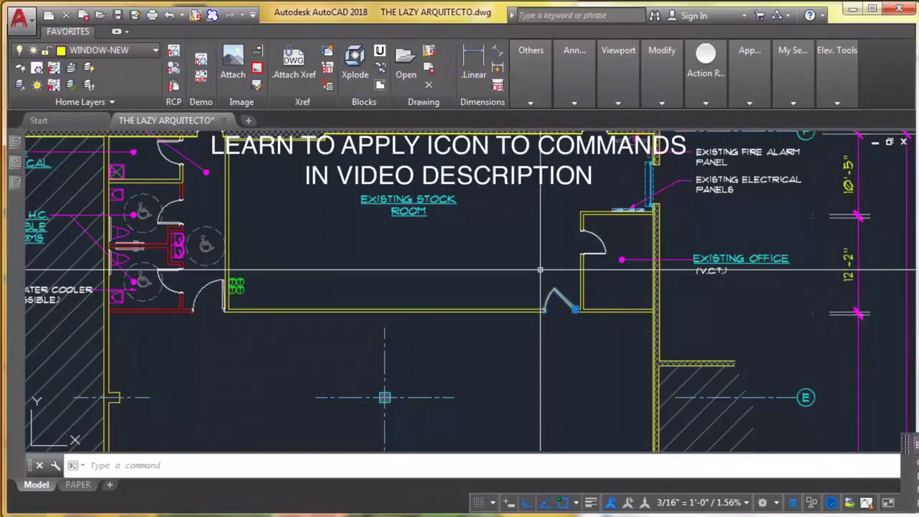
{"action": "key", "text": "Delete"}
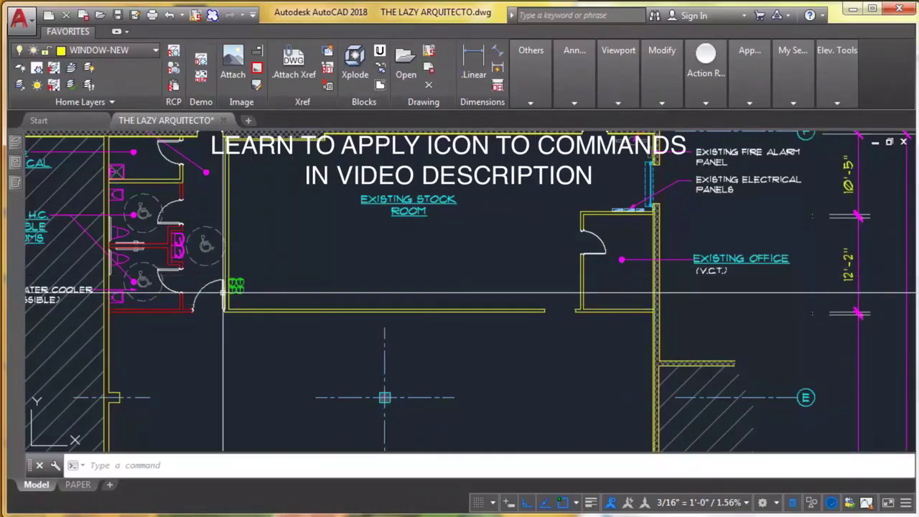
{"action": "left_click", "coordinate": [216, 312]}
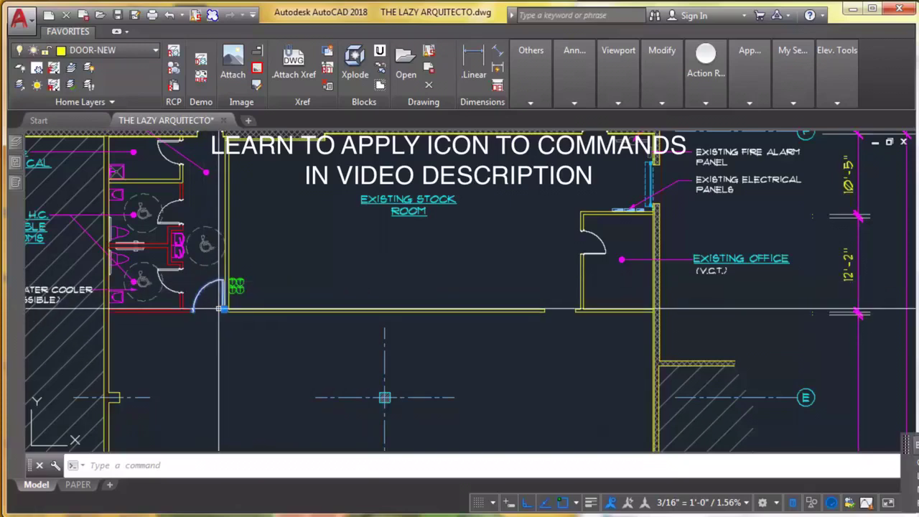
{"action": "left_click", "coordinate": [224, 309]}
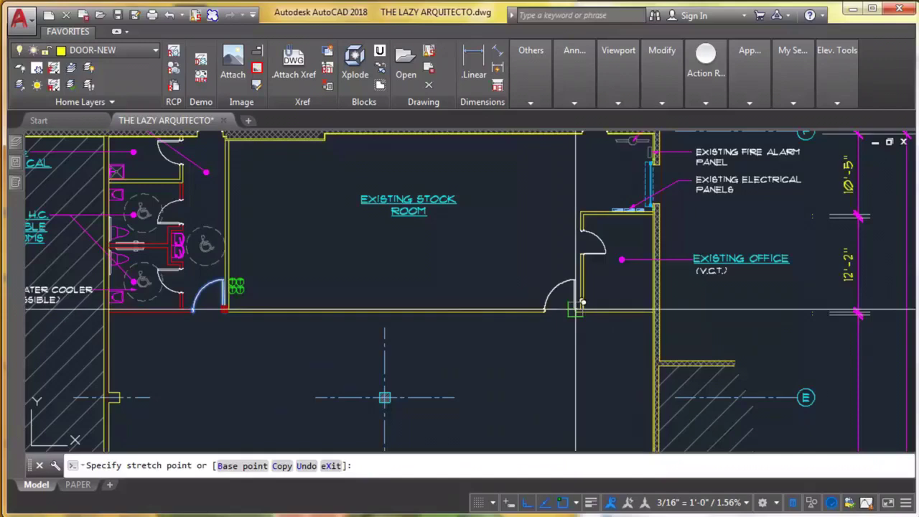
{"action": "key", "text": "Escape"}
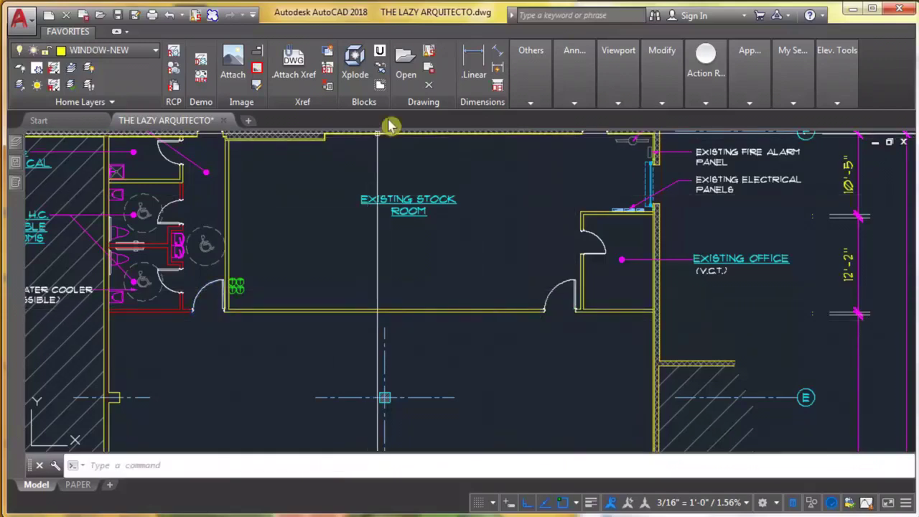
Run block unique on the copied door, making it the separate block door-new-flat-4.
{"action": "left_click", "coordinate": [447, 70]}
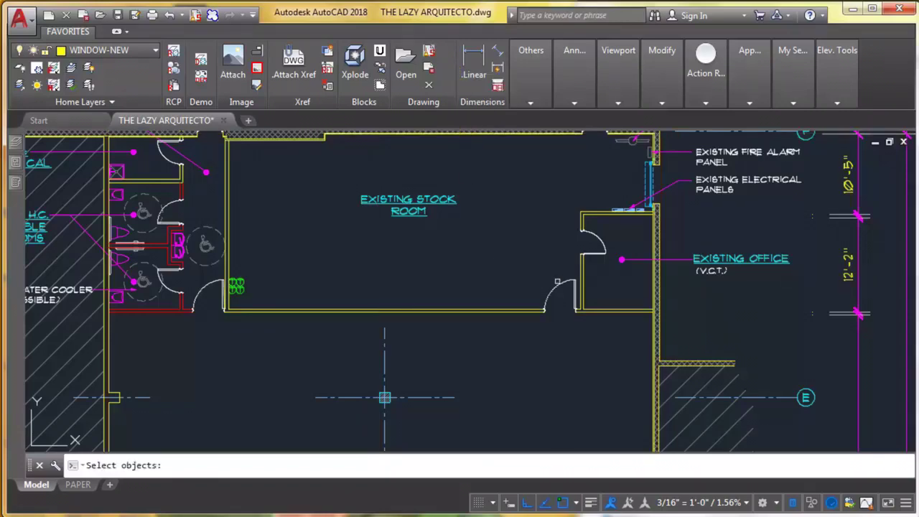
{"action": "type", "text": "r"}
{"action": "key", "text": "Return"}
{"action": "key", "text": "Escape"}
{"action": "scroll", "coordinate": [560, 294], "scroll_direction": "up", "scroll_amount": 5}
{"action": "left_click", "coordinate": [560, 293]}
{"action": "left_click", "coordinate": [523, 232]}
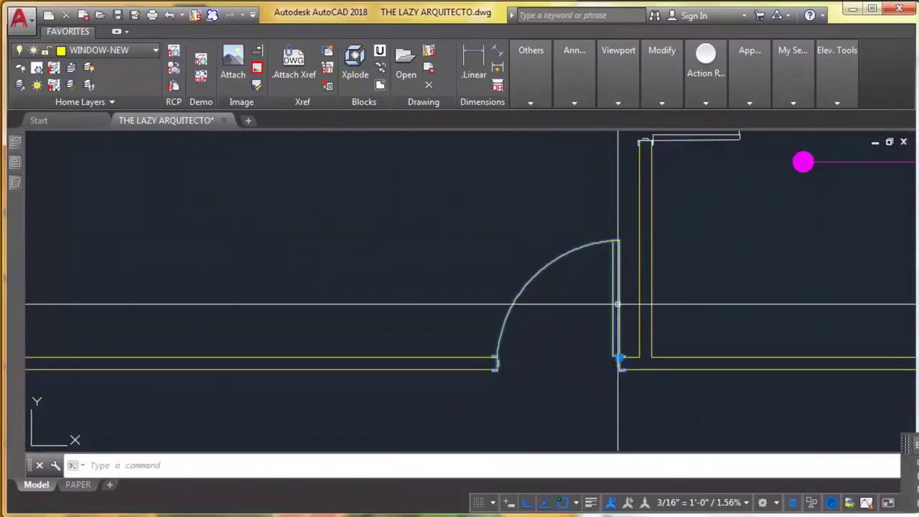
Open the door-new-flat-4 reference with Edit Block In-place.
{"action": "right_click", "coordinate": [617, 305]}
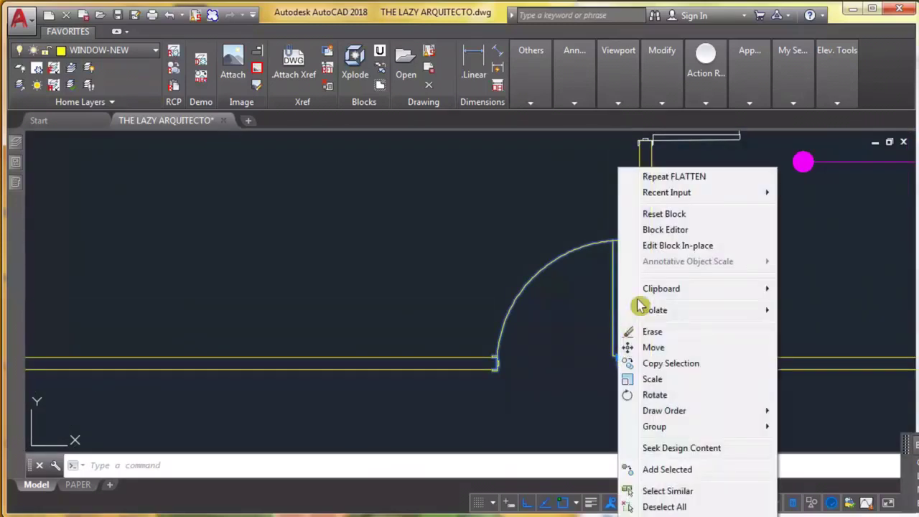
{"action": "left_click", "coordinate": [677, 245]}
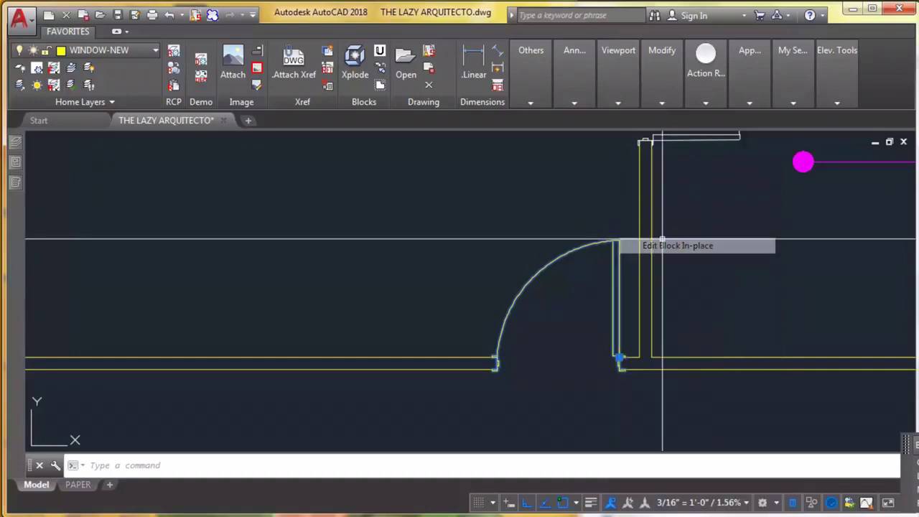
{"action": "right_click", "coordinate": [615, 265]}
{"action": "left_click", "coordinate": [636, 251]}
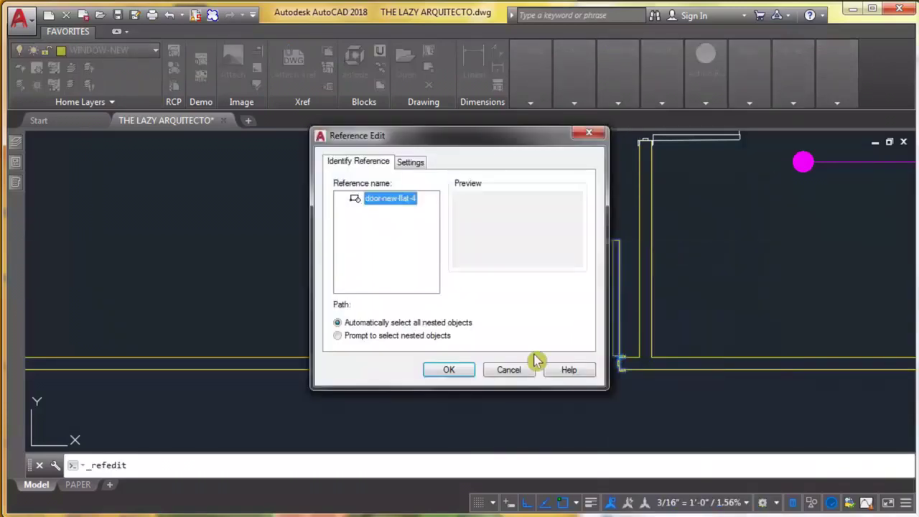
{"action": "left_click", "coordinate": [460, 370]}
Rotate the door leaf 45 degrees about the door jamb endpoint.
{"action": "scroll", "coordinate": [626, 333], "scroll_direction": "up", "scroll_amount": 2}
{"action": "left_click", "coordinate": [623, 332]}
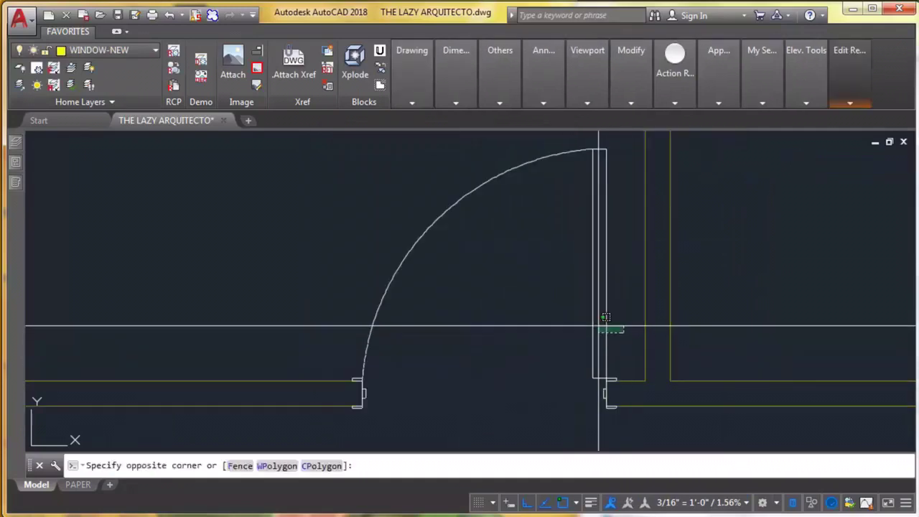
{"action": "left_click", "coordinate": [550, 309]}
{"action": "type", "text": "ro"}
{"action": "key", "text": "Return"}
{"action": "scroll", "coordinate": [609, 375], "scroll_direction": "up", "scroll_amount": 6}
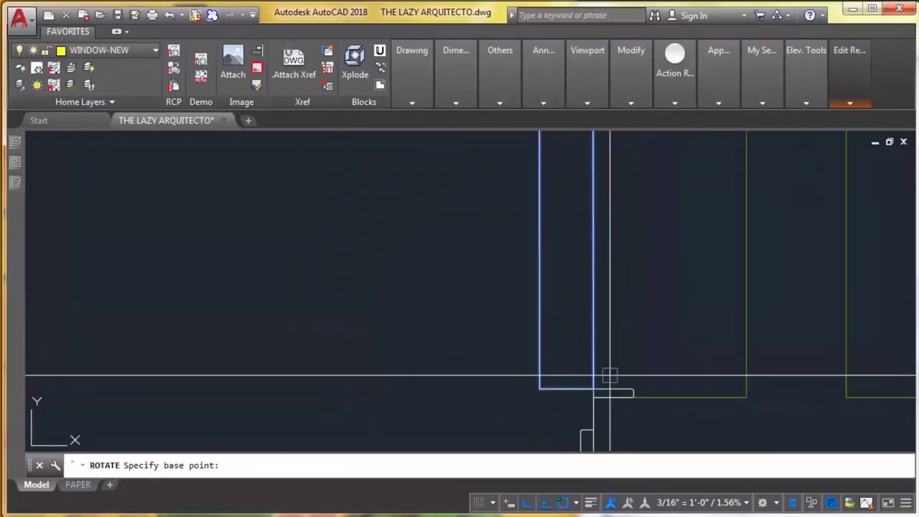
{"action": "left_click", "coordinate": [593, 389]}
{"action": "type", "text": "45"}
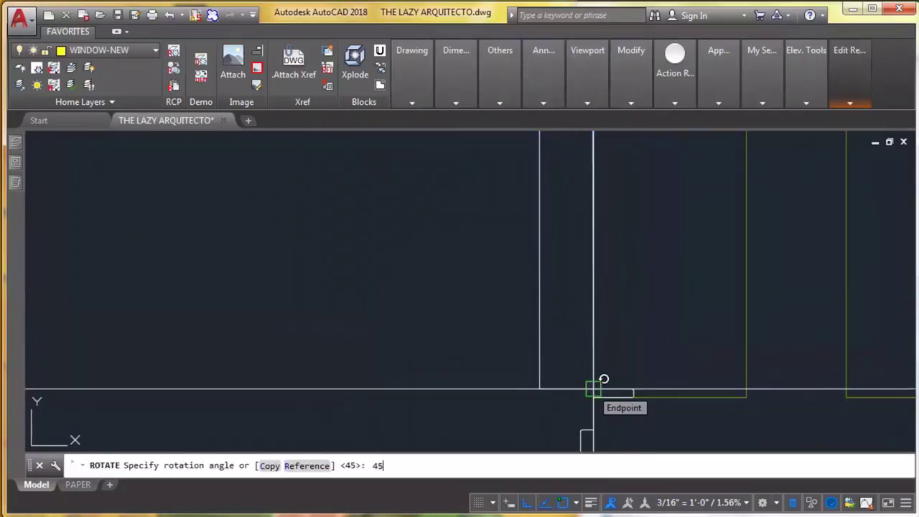
{"action": "key", "text": "Return"}
Stretch the swing arc's end point onto the rotated door corner.
{"action": "scroll", "coordinate": [553, 352], "scroll_direction": "down", "scroll_amount": 5}
{"action": "left_click", "coordinate": [455, 322]}
{"action": "left_click", "coordinate": [440, 310]}
{"action": "scroll", "coordinate": [472, 304], "scroll_direction": "up", "scroll_amount": 5}
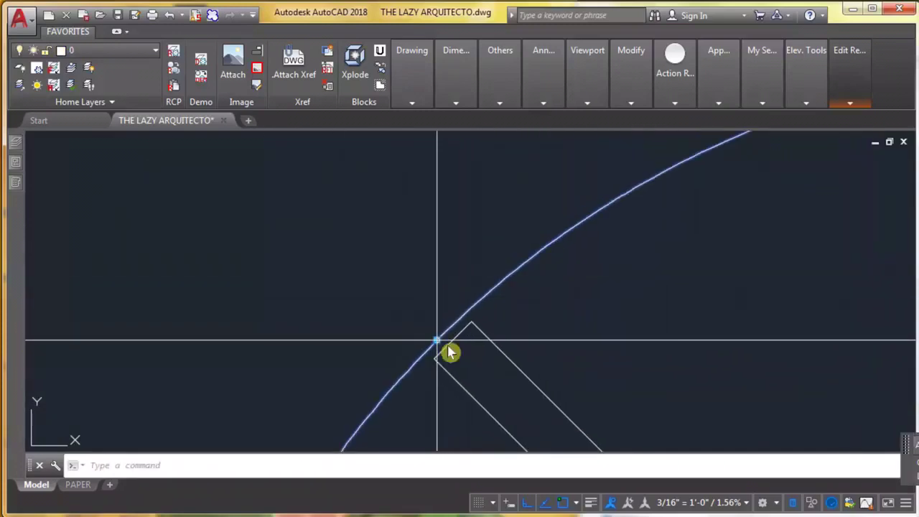
{"action": "left_click", "coordinate": [439, 340]}
{"action": "left_click", "coordinate": [471, 323]}
{"action": "key", "text": "Escape"}
Trim the arc and lines at the door corner and save the reference edits.
{"action": "type", "text": "tr"}
{"action": "key", "text": "Return"}
{"action": "left_click", "coordinate": [529, 312]}
{"action": "left_click", "coordinate": [489, 253]}
{"action": "key", "text": "Return"}
{"action": "scroll", "coordinate": [611, 208], "scroll_direction": "down", "scroll_amount": 3}
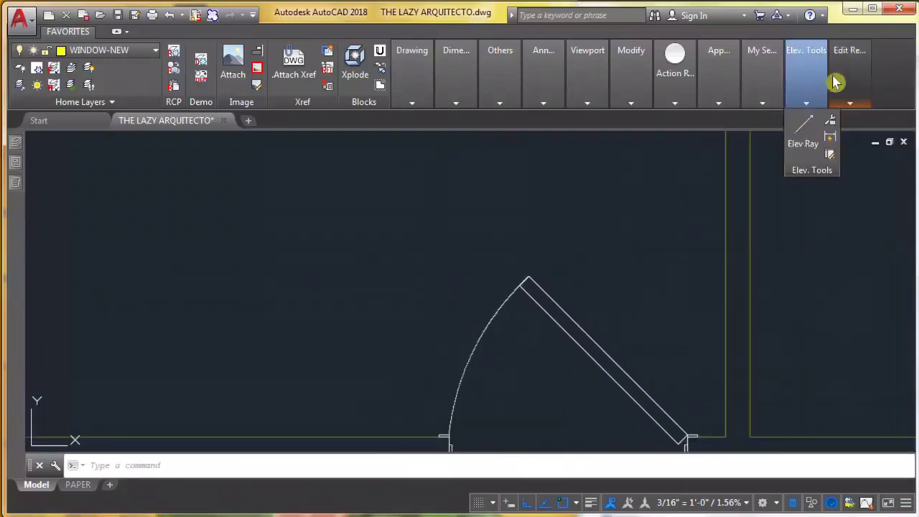
{"action": "mouse_move", "coordinate": [847, 71]}
{"action": "left_click", "coordinate": [844, 137]}
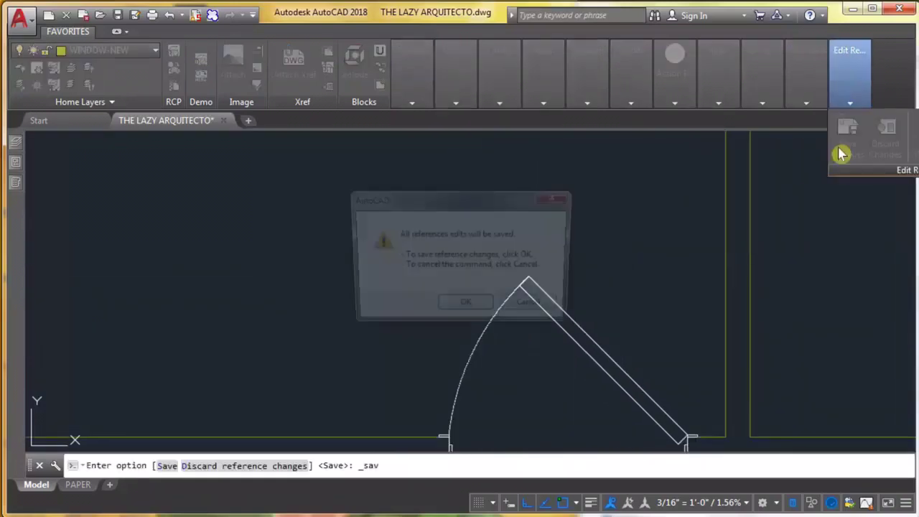
{"action": "left_click", "coordinate": [491, 306]}
{"action": "middle_click_drag", "start_coordinate": [355, 378], "coordinate": [687, 335]}
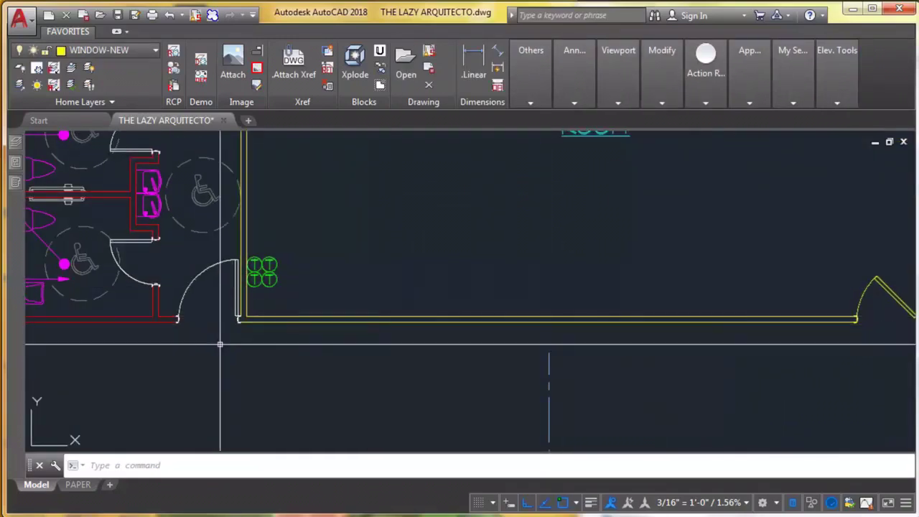
{"action": "middle_click_drag", "start_coordinate": [379, 304], "coordinate": [323, 328]}
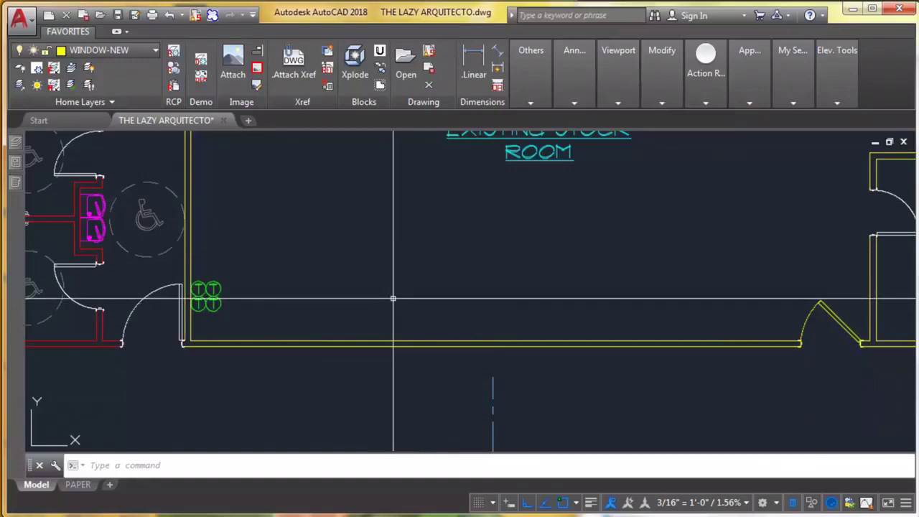
Reopen Customize User Interface with CUI, find 'block un' and select block unique's Macro property.
{"action": "type", "text": "cui"}
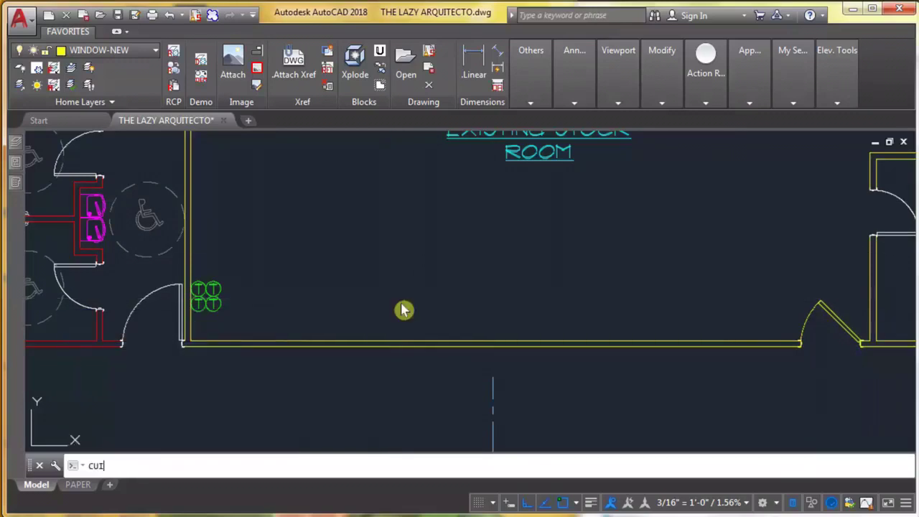
{"action": "key", "text": "Return"}
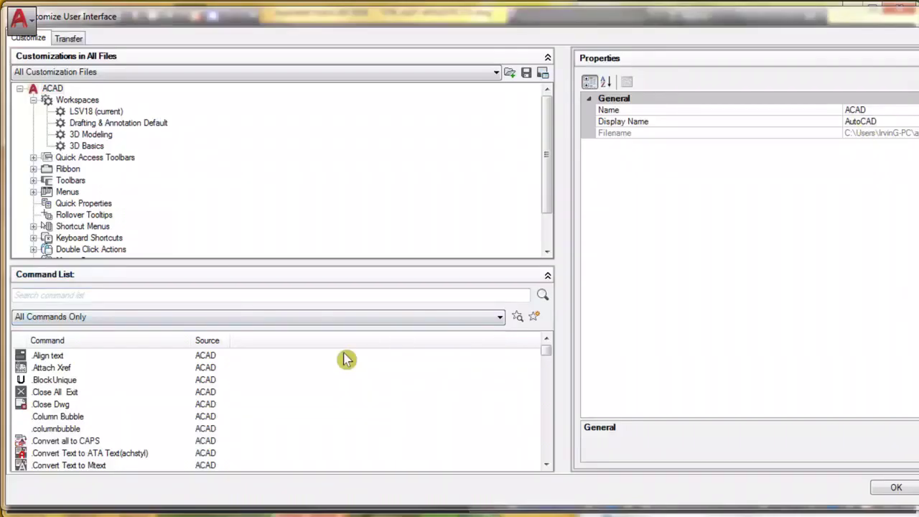
{"action": "left_click", "coordinate": [319, 296]}
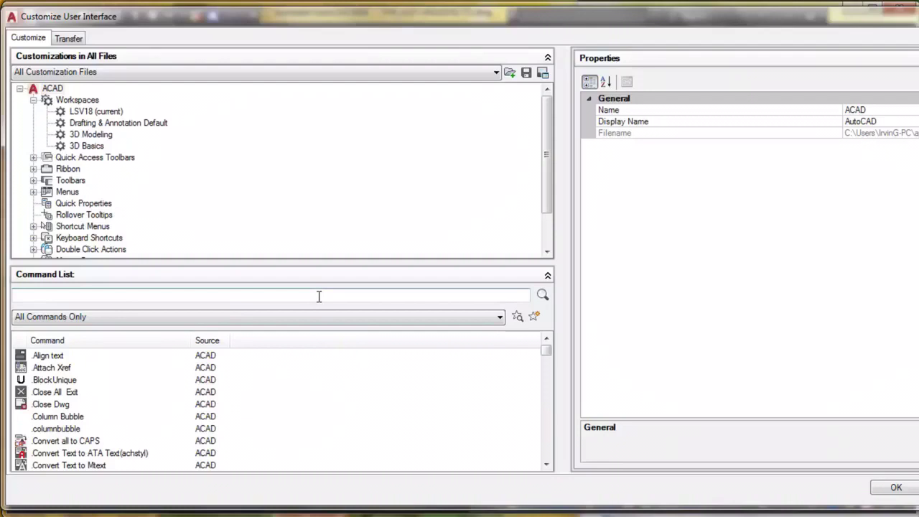
{"action": "type", "text": "block un"}
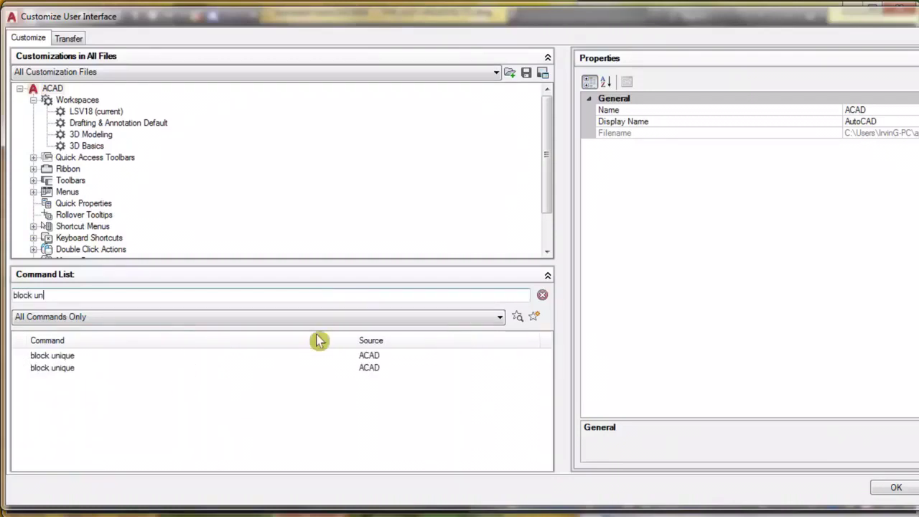
{"action": "left_click", "coordinate": [58, 355]}
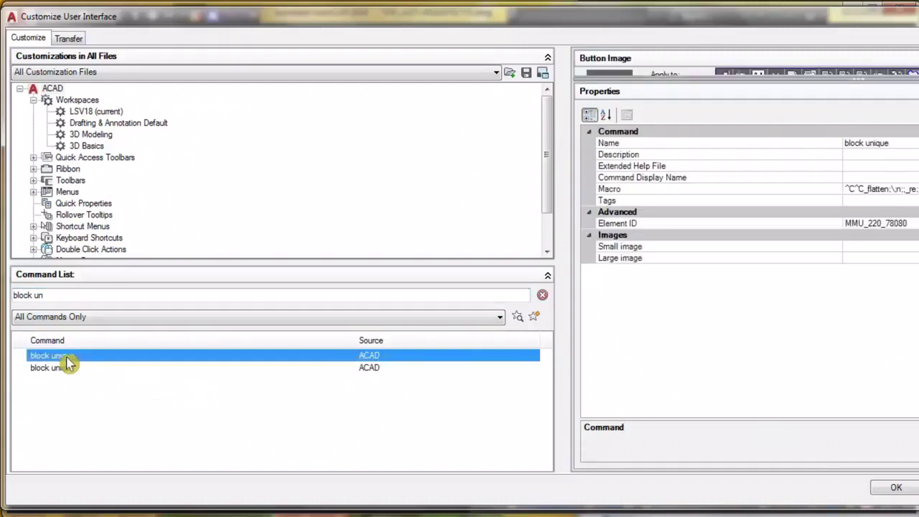
{"action": "left_click", "coordinate": [910, 190]}
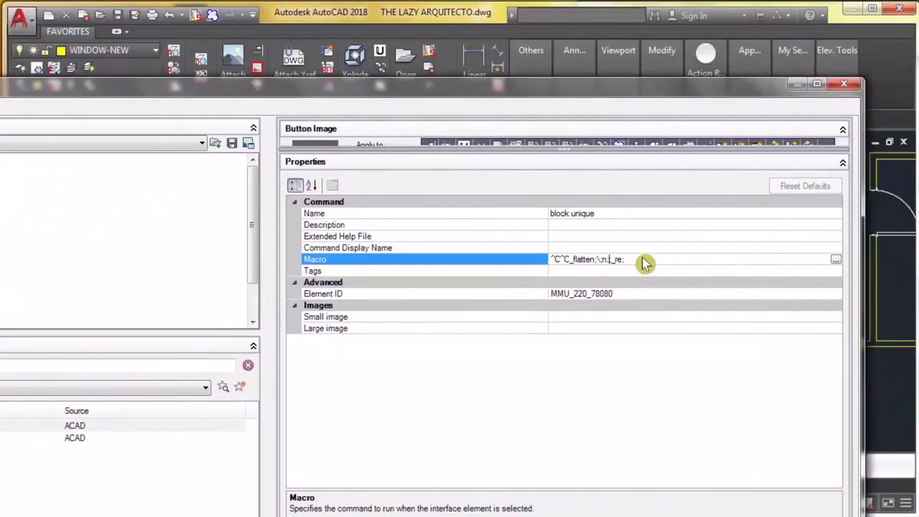
Put the caret before _flatten in the block unique macro, then switch to the FLATTEN help page.
{"action": "left_click", "coordinate": [645, 263]}
{"action": "left_click", "coordinate": [574, 260]}
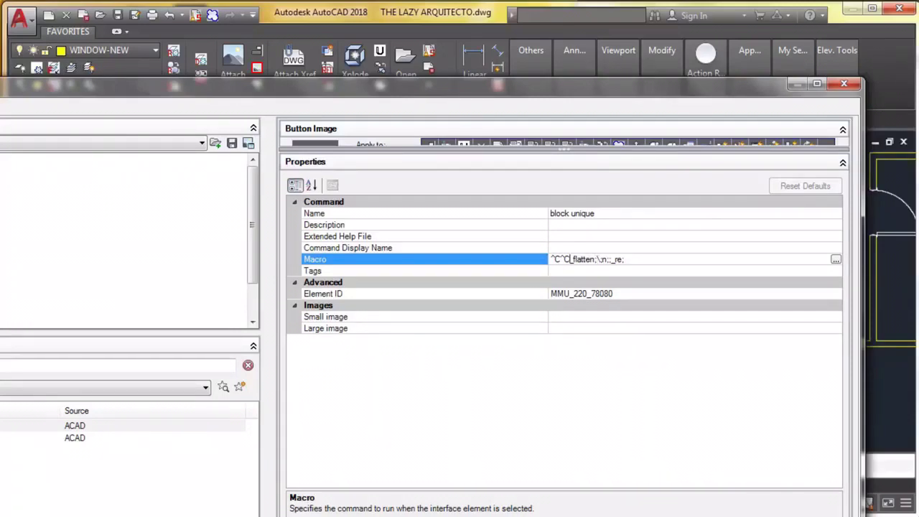
{"action": "key", "text": "alt+Tab"}
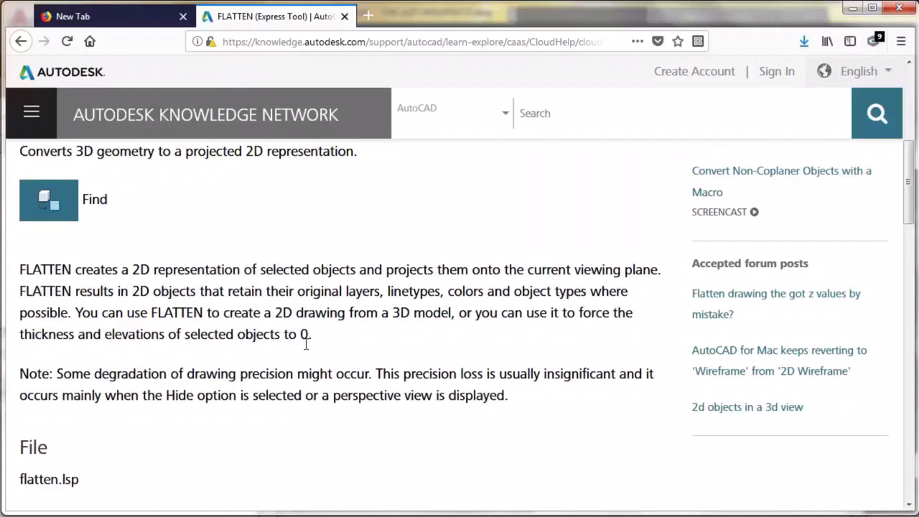
Read the FLATTEN Express Tool help page in Firefox, then minimize the browser.
{"action": "left_click", "coordinate": [75, 290]}
{"action": "left_click", "coordinate": [80, 314]}
{"action": "left_click", "coordinate": [67, 446]}
{"action": "left_click", "coordinate": [89, 490]}
{"action": "left_click", "coordinate": [54, 314]}
{"action": "left_click", "coordinate": [100, 489]}
{"action": "left_click", "coordinate": [856, 12]}
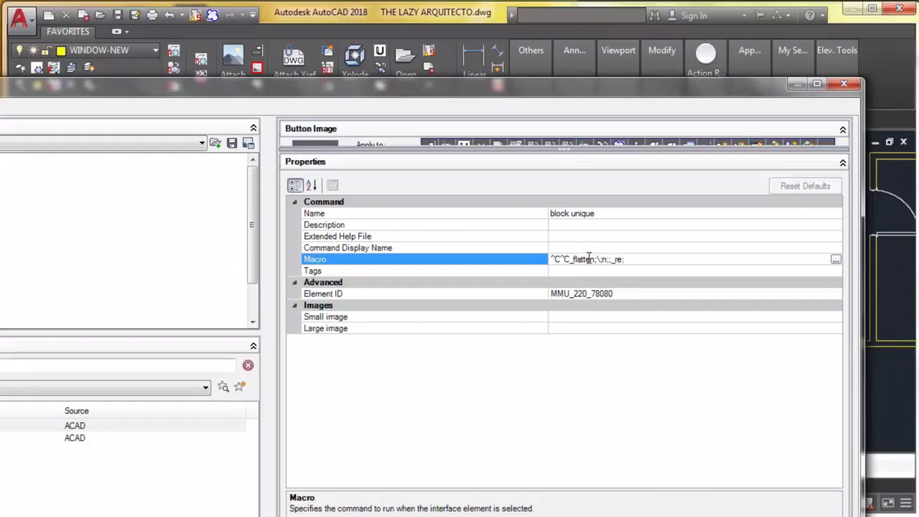
{"action": "left_click_drag", "start_coordinate": [573, 260], "coordinate": [551, 260]}
{"action": "left_click", "coordinate": [575, 260]}
Insert a semicolon into the block unique macro, making it ^C^C_flatten;\n;;_re;.
{"action": "left_click", "coordinate": [596, 260]}
{"action": "type", "text": ";"}
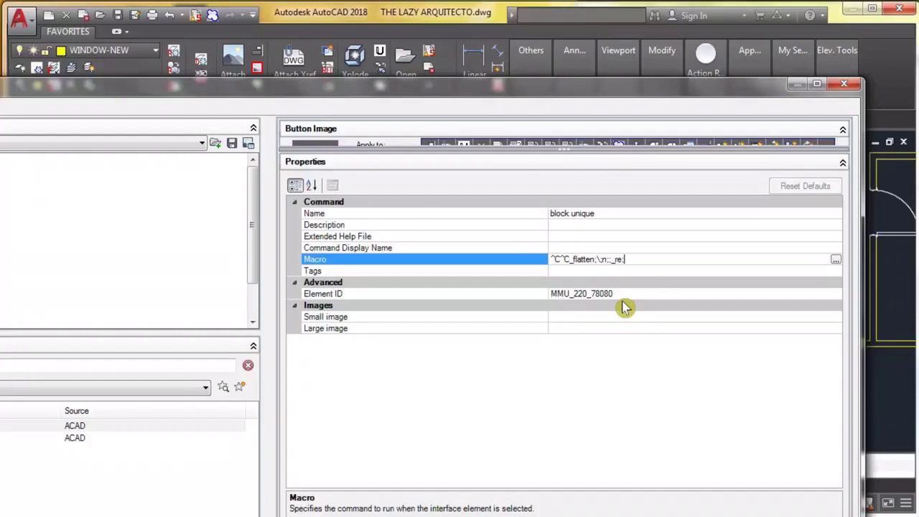